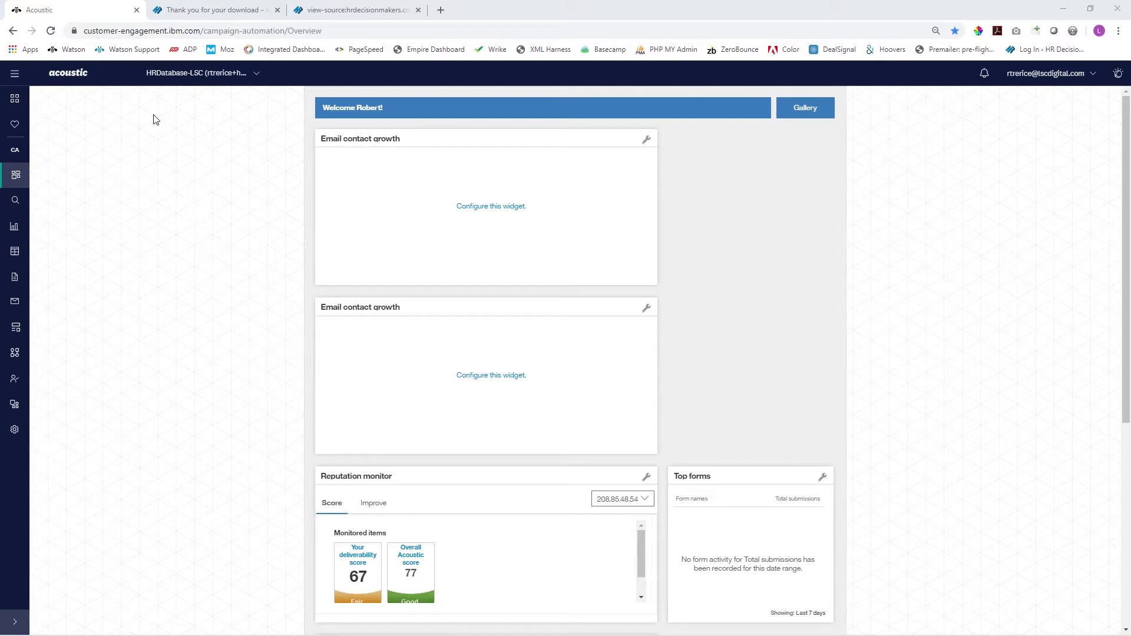
Open Organization settings through Settings > Administration.
left_click(16, 433)
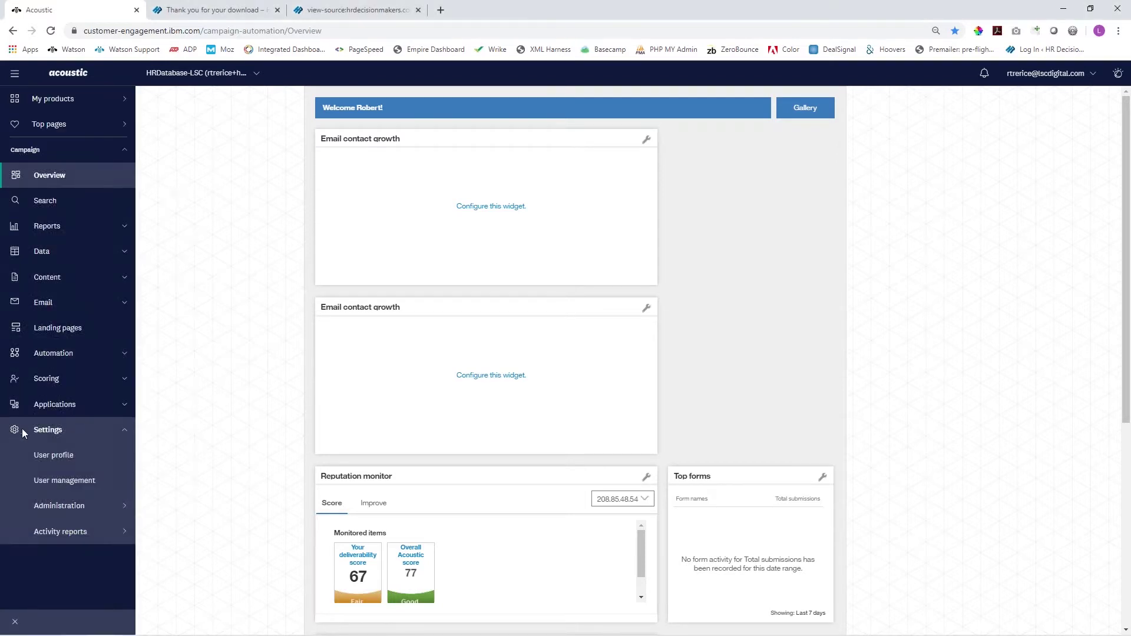
left_click(78, 507)
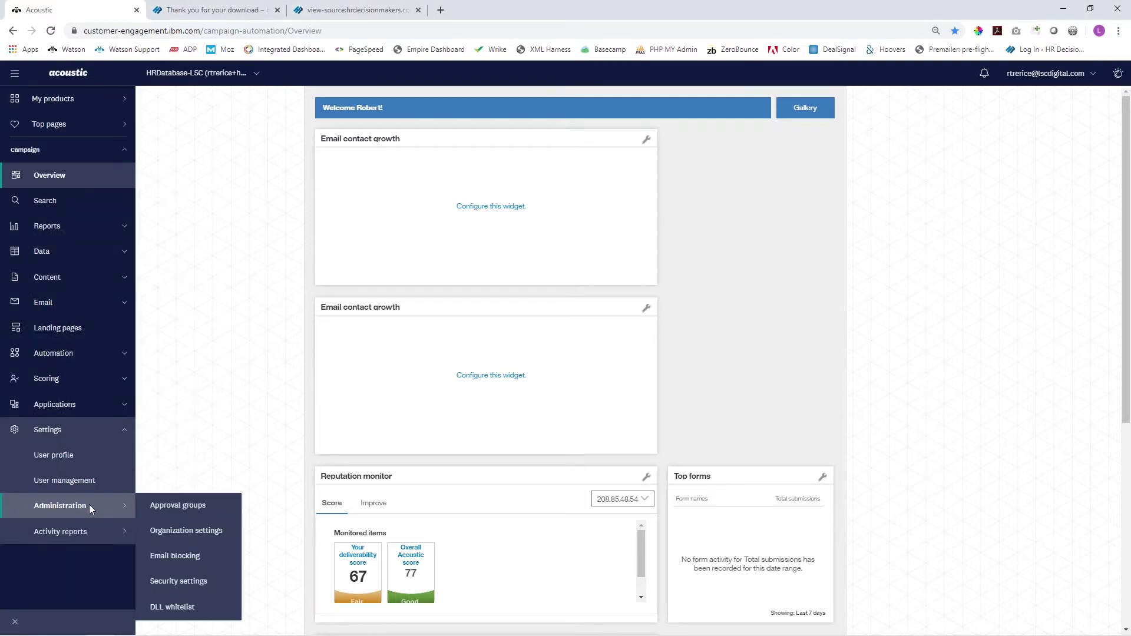
left_click(174, 530)
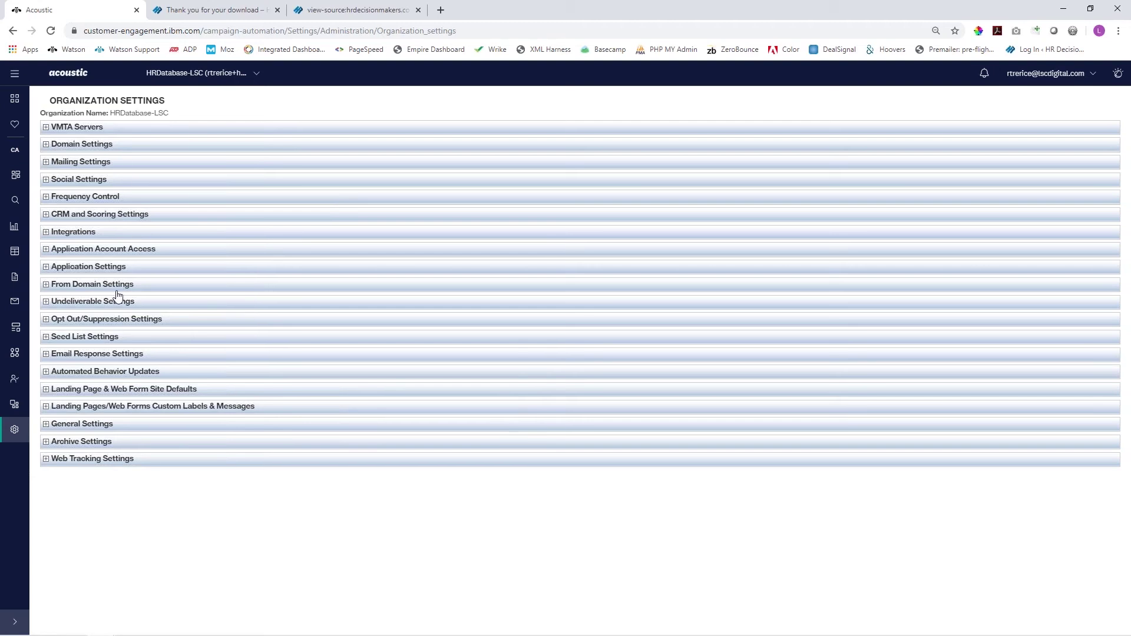
Expand Web Tracking Settings, select the tracking code, and switch to the download thank-you page.
left_click(95, 459)
scroll(95, 463, "down", 4)
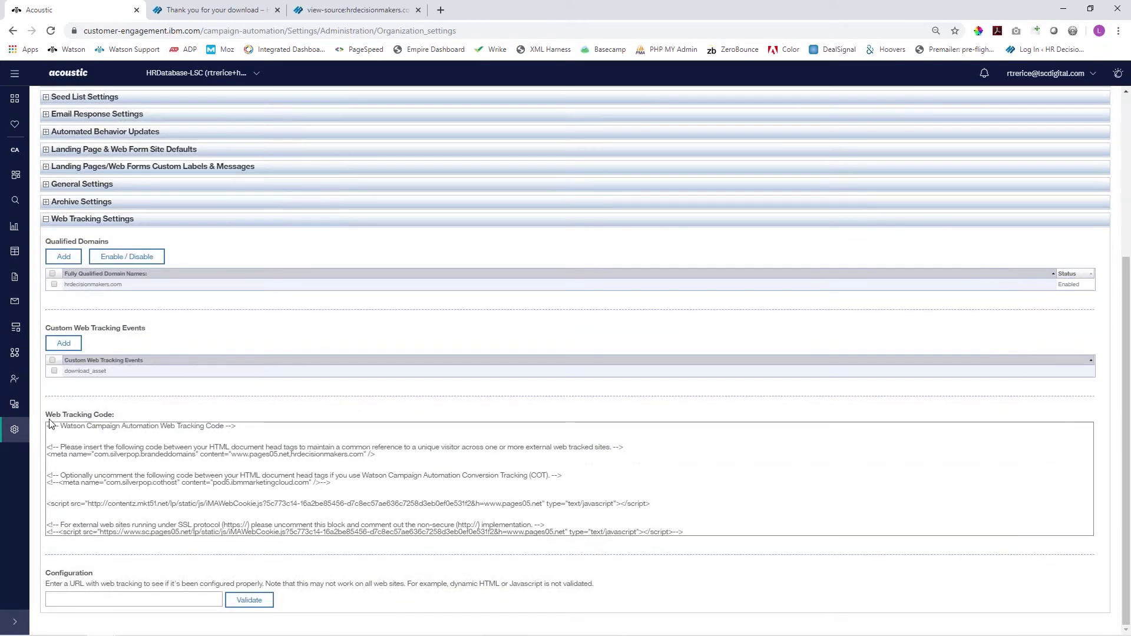
left_click_drag(48, 426, 710, 538)
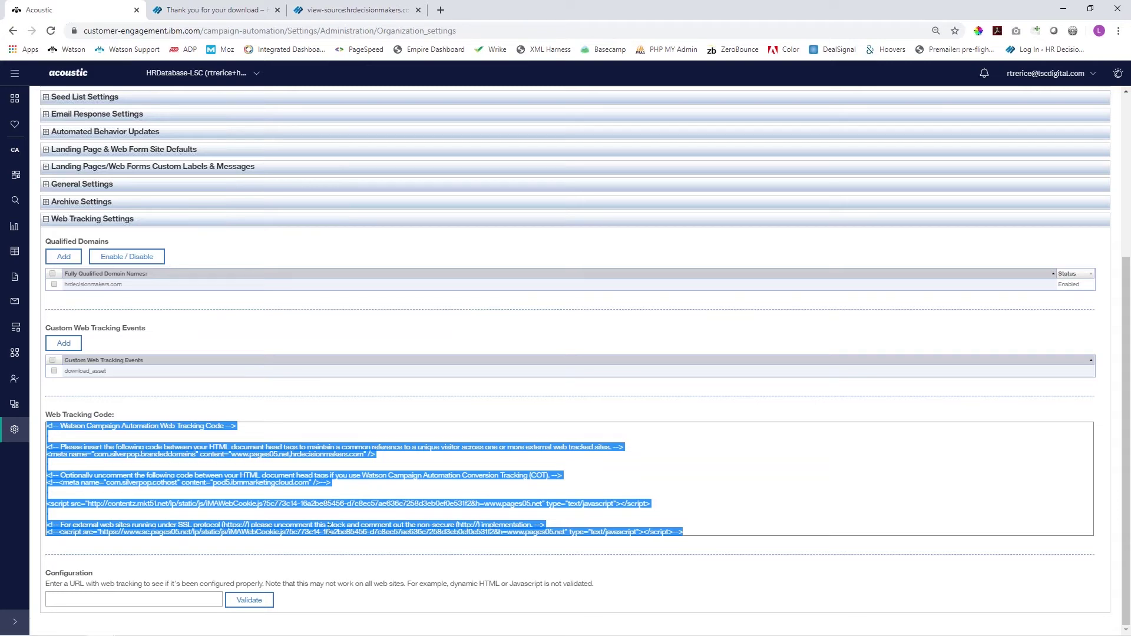
left_click(218, 10)
View the thank-you page's source and highlight the Acoustic tracking block in its head section.
left_click(180, 259)
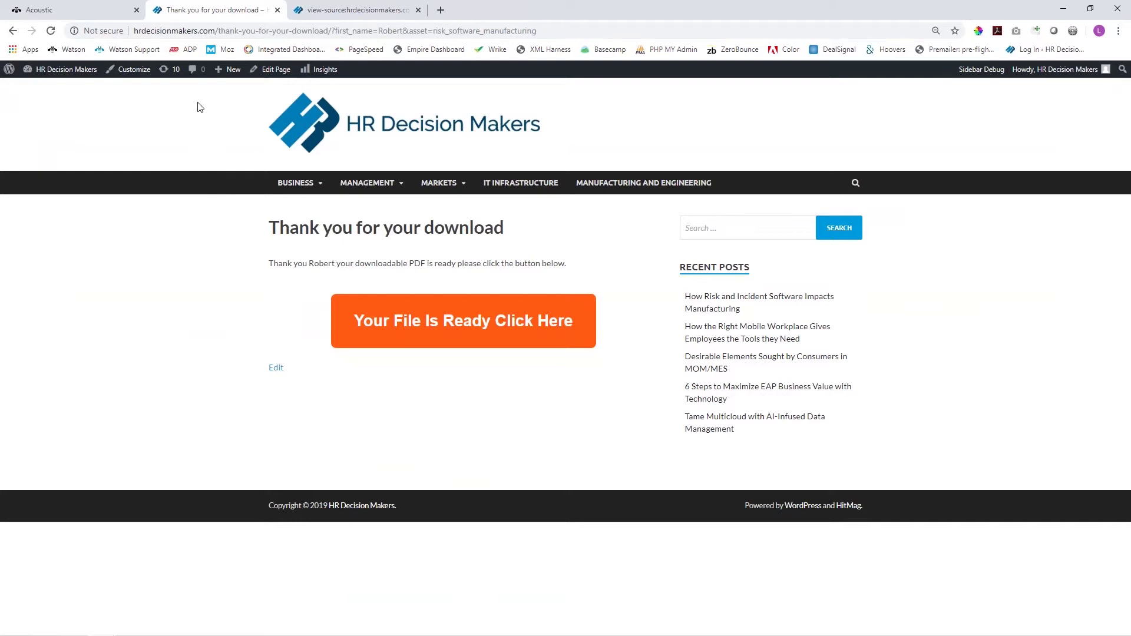
left_click(351, 11)
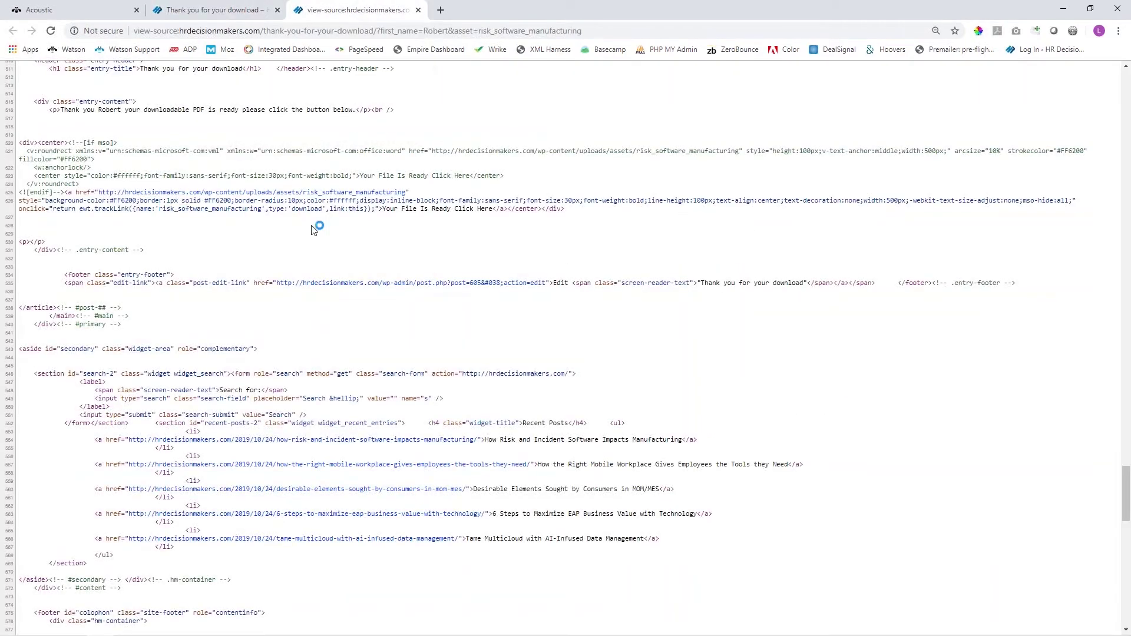
scroll(311, 234, "up", 20)
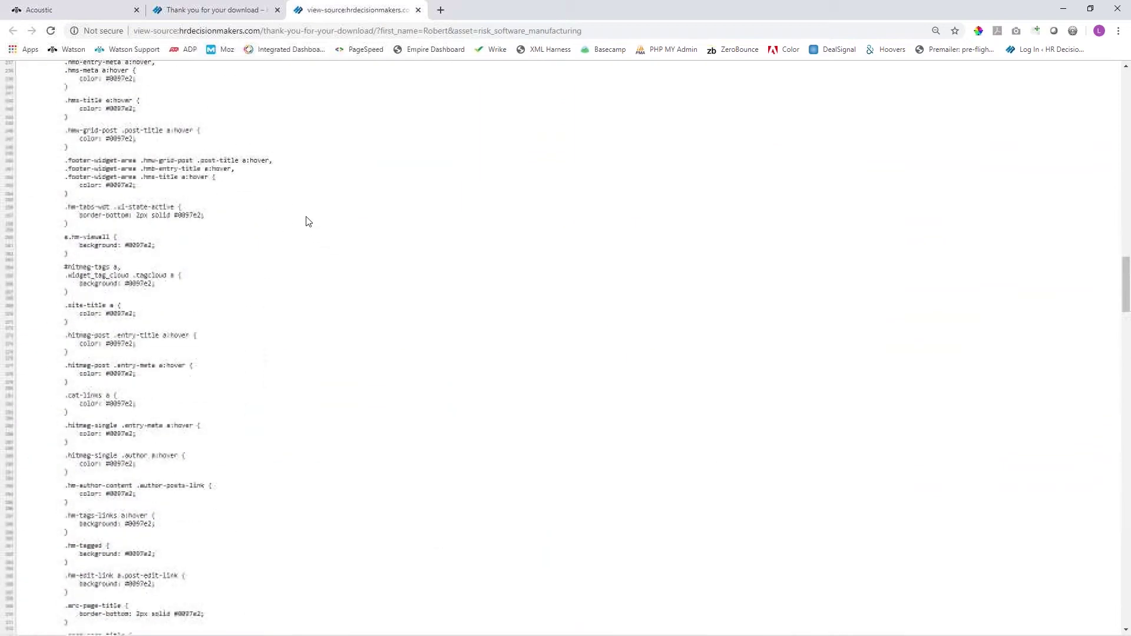
scroll(301, 216, "up", 20)
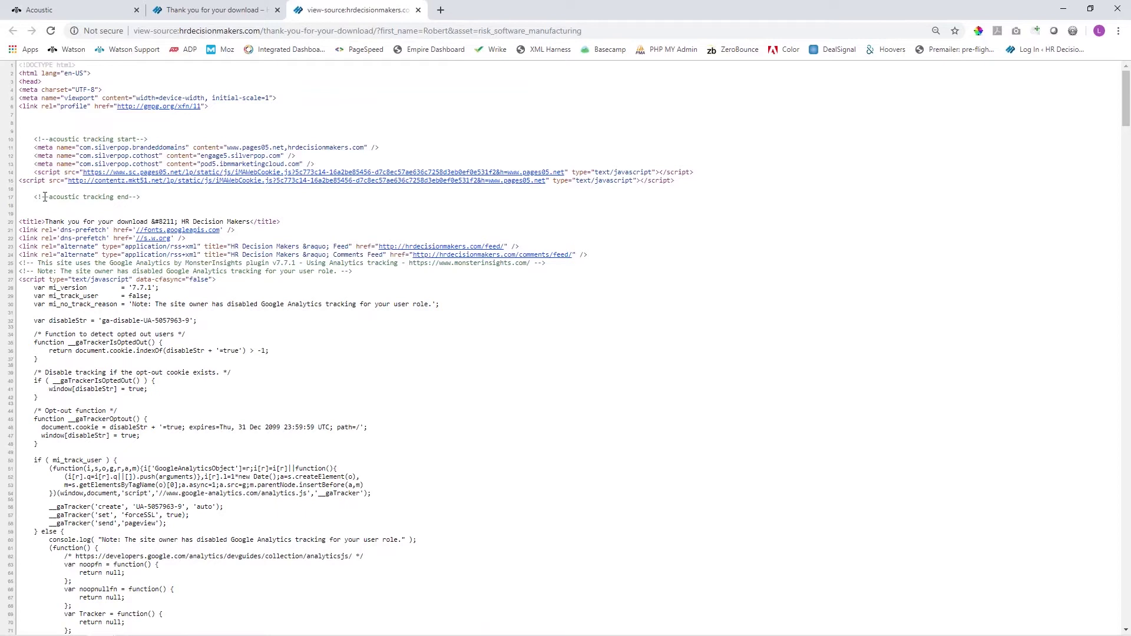
left_click_drag(33, 139, 147, 200)
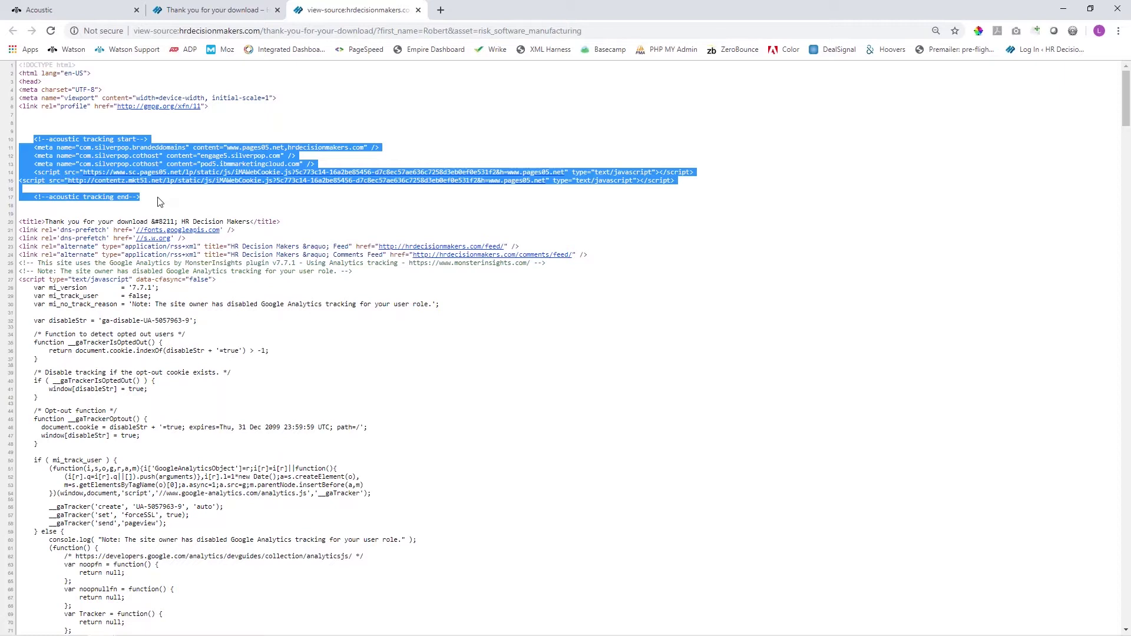
left_click(159, 202)
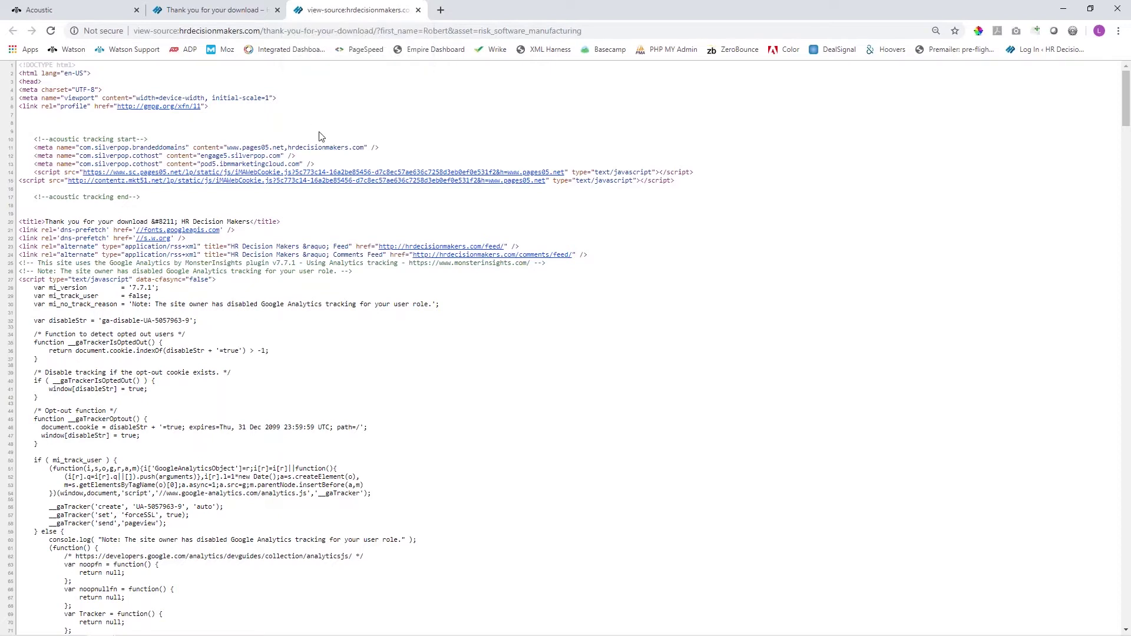
Try adding hrdecisionmakers.com as a qualified domain, then cancel since it's already in use.
left_click(93, 11)
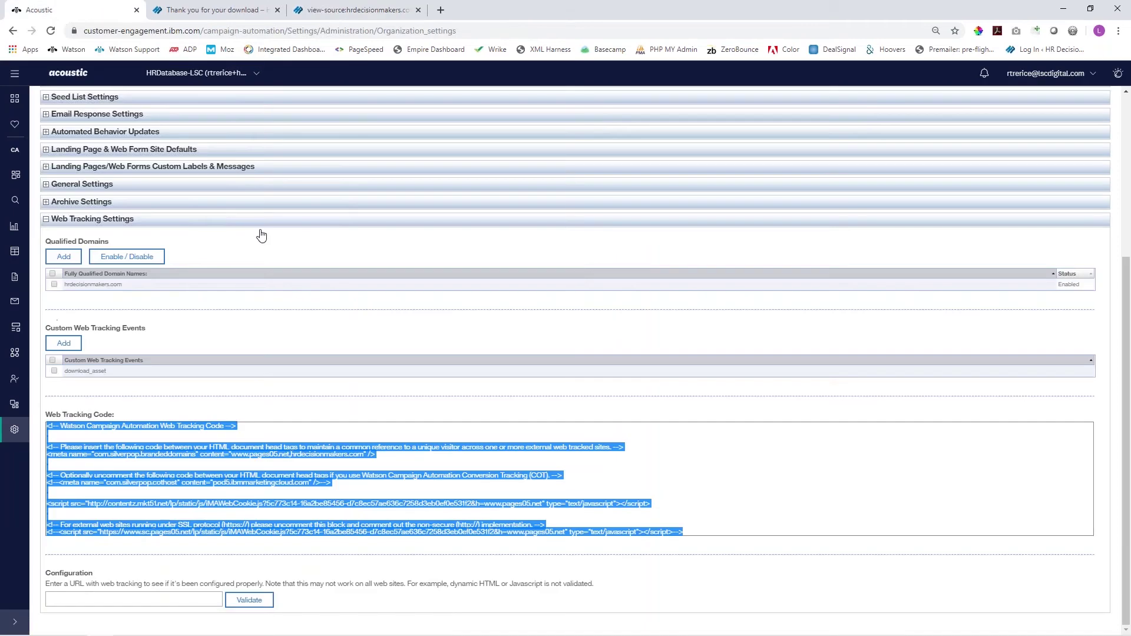
left_click(246, 432)
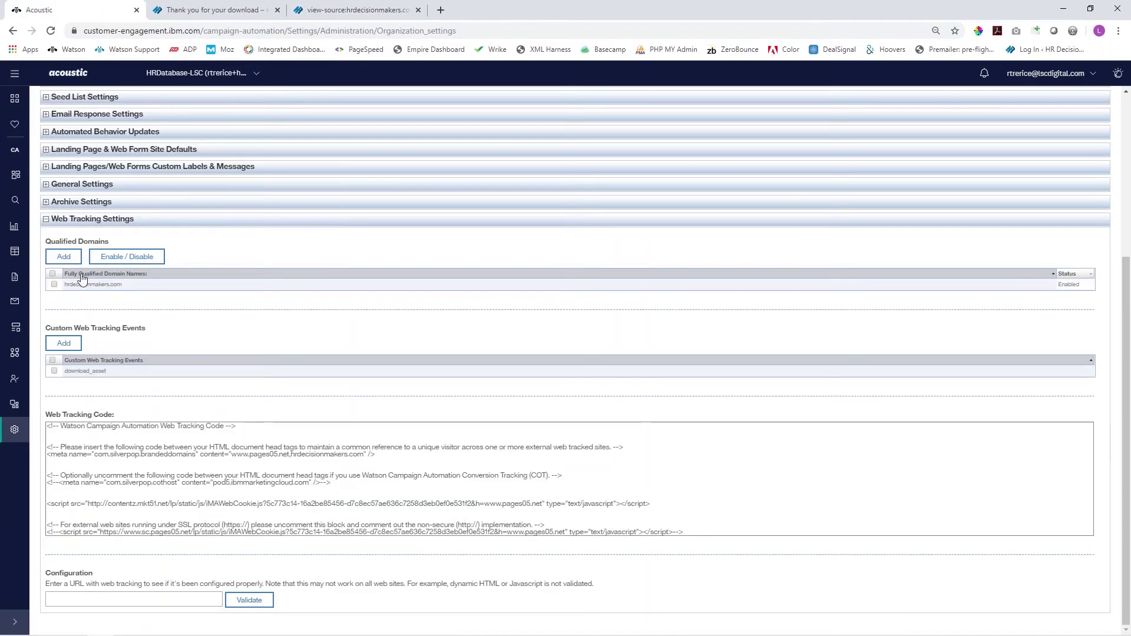
left_click(65, 262)
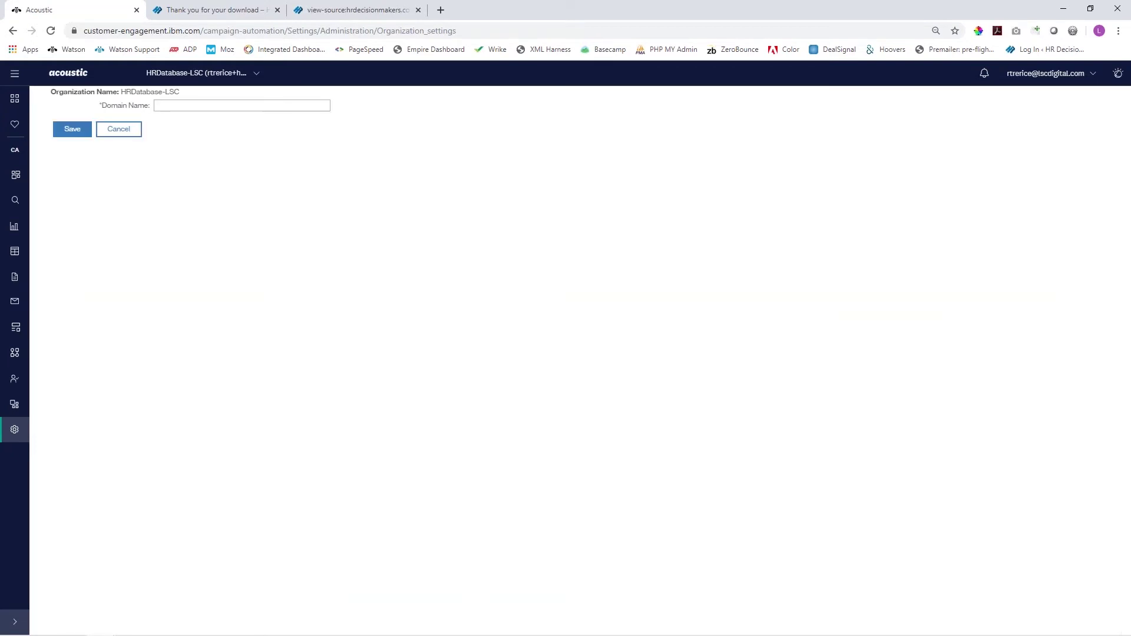
left_click(198, 106)
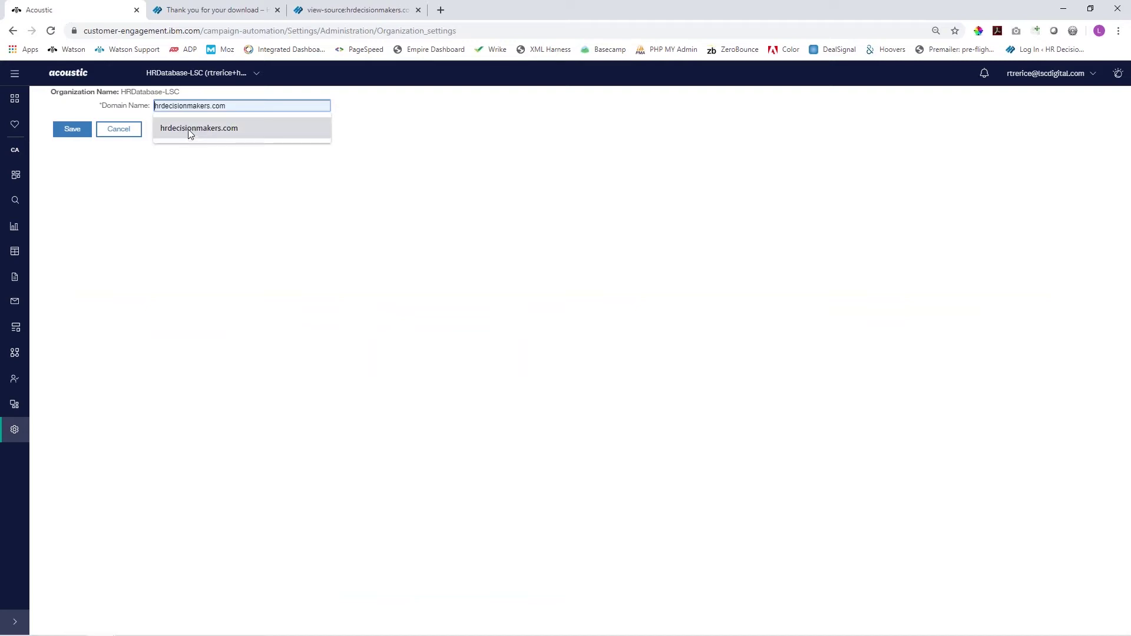
left_click(189, 129)
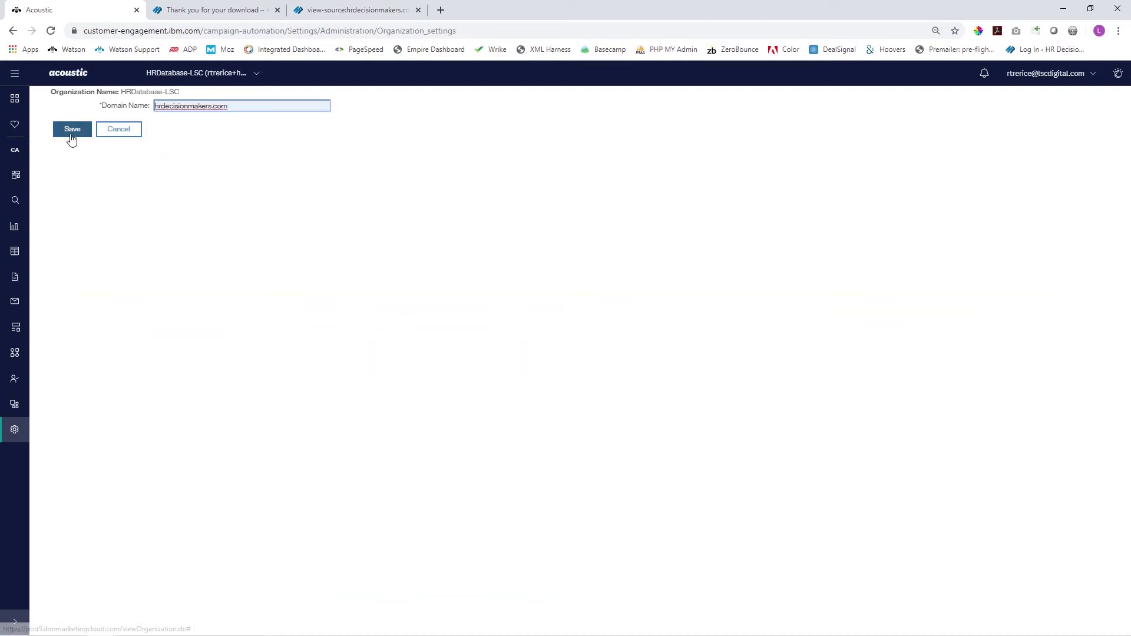
left_click(71, 136)
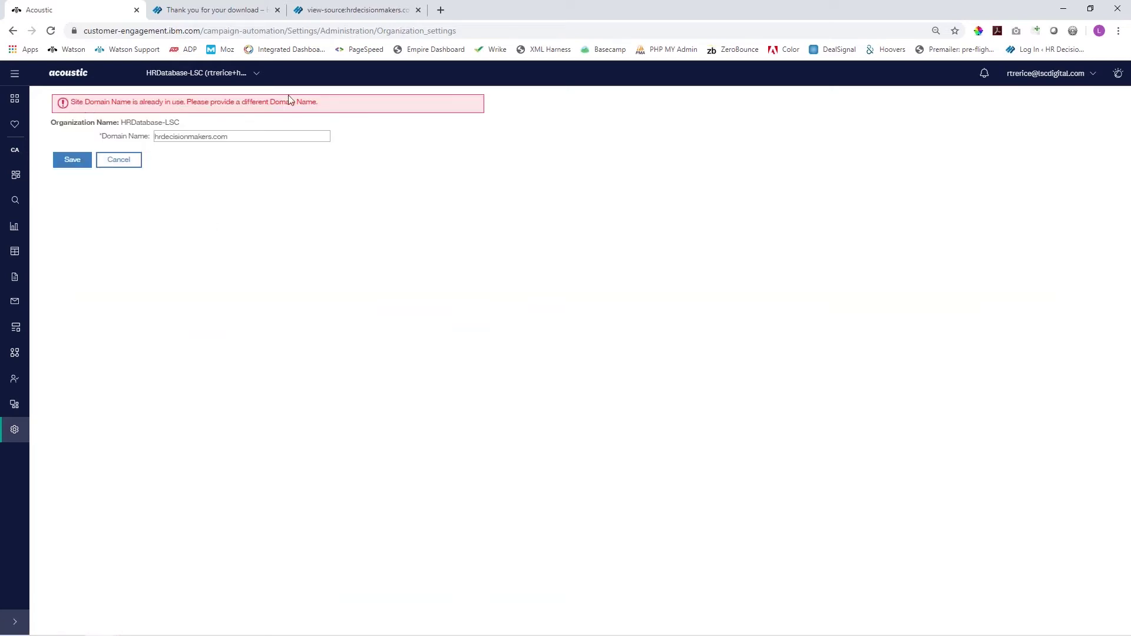
left_click(132, 162)
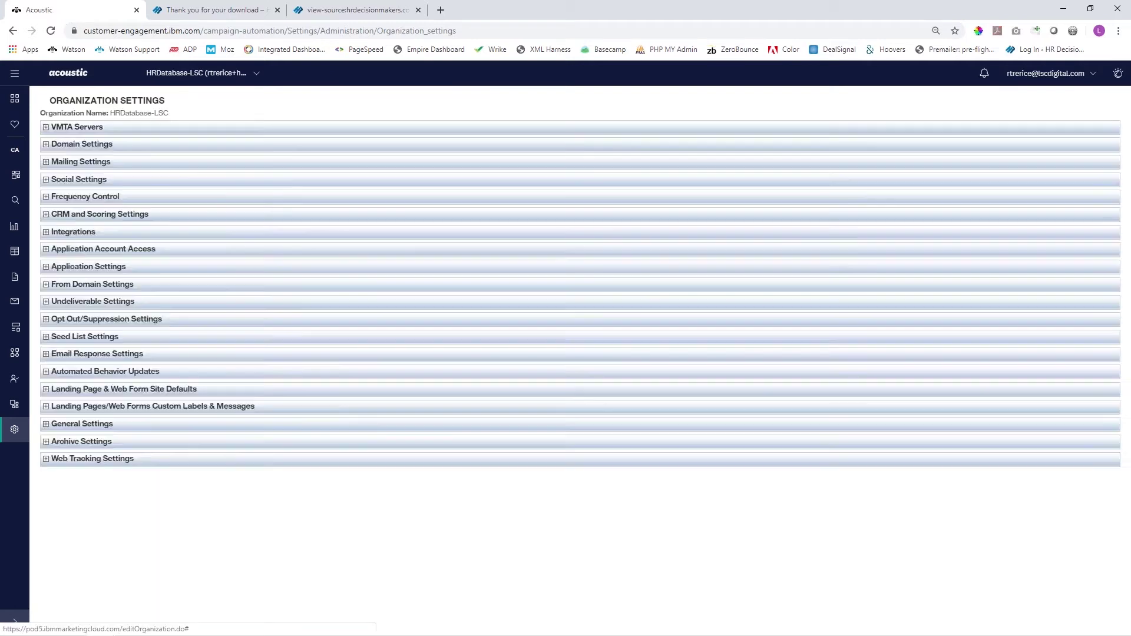
Re-expand Web Tracking Settings to show the enabled domain and download_asset custom event.
left_click(47, 458)
scroll(122, 394, "down", 3)
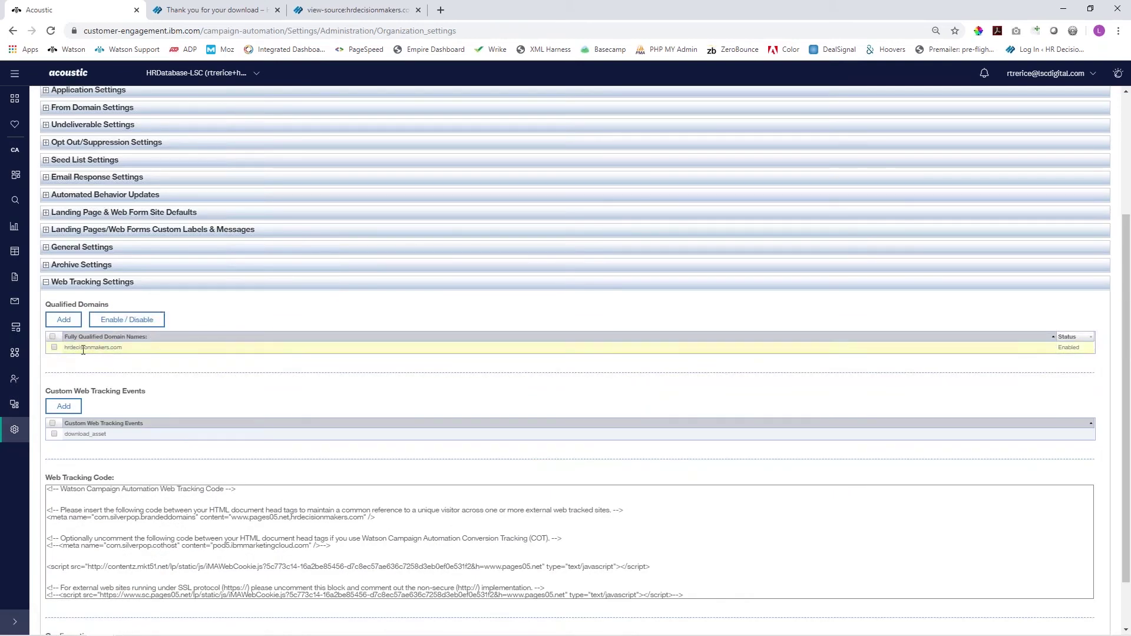
scroll(140, 368, "down", 1)
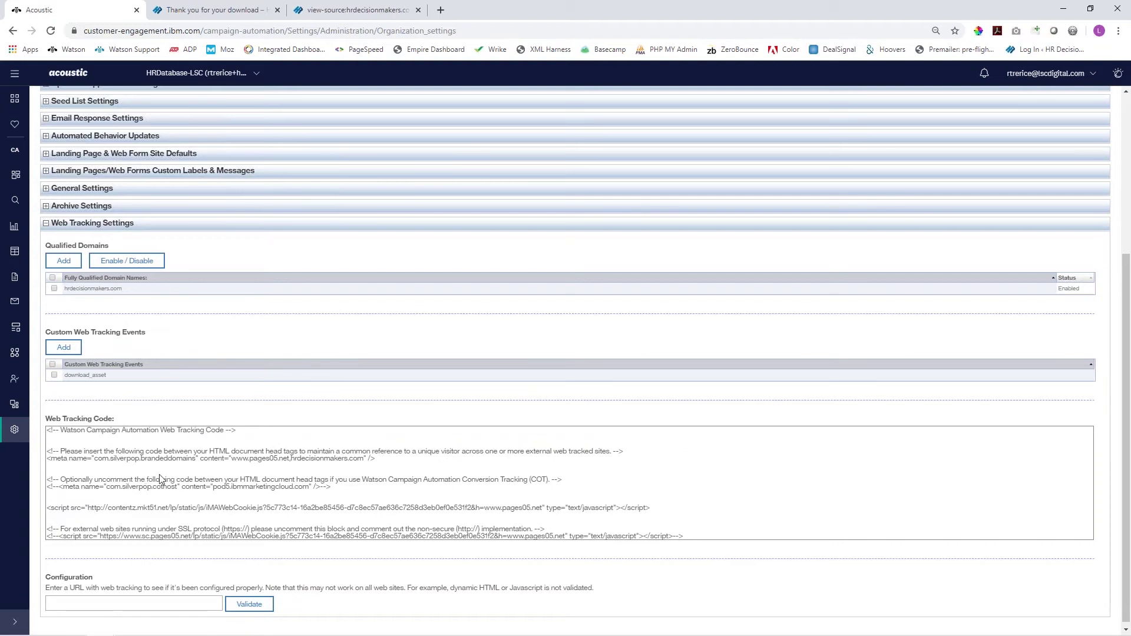
Copy the thank-you page's URL from the address bar and go back to Acoustic.
left_click(211, 13)
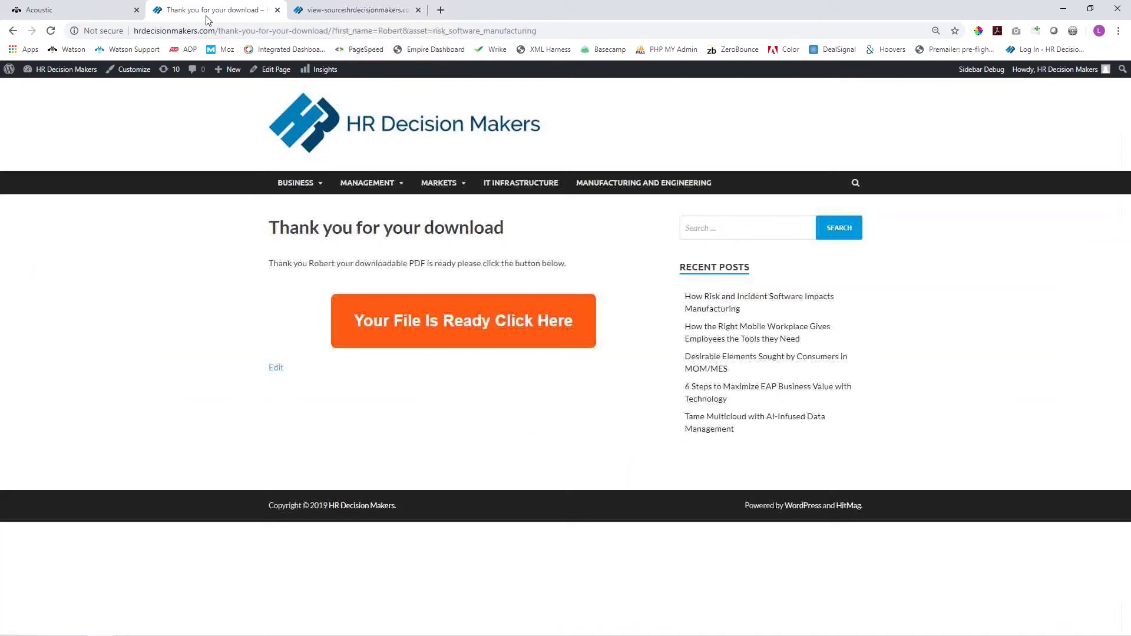
left_click(154, 29)
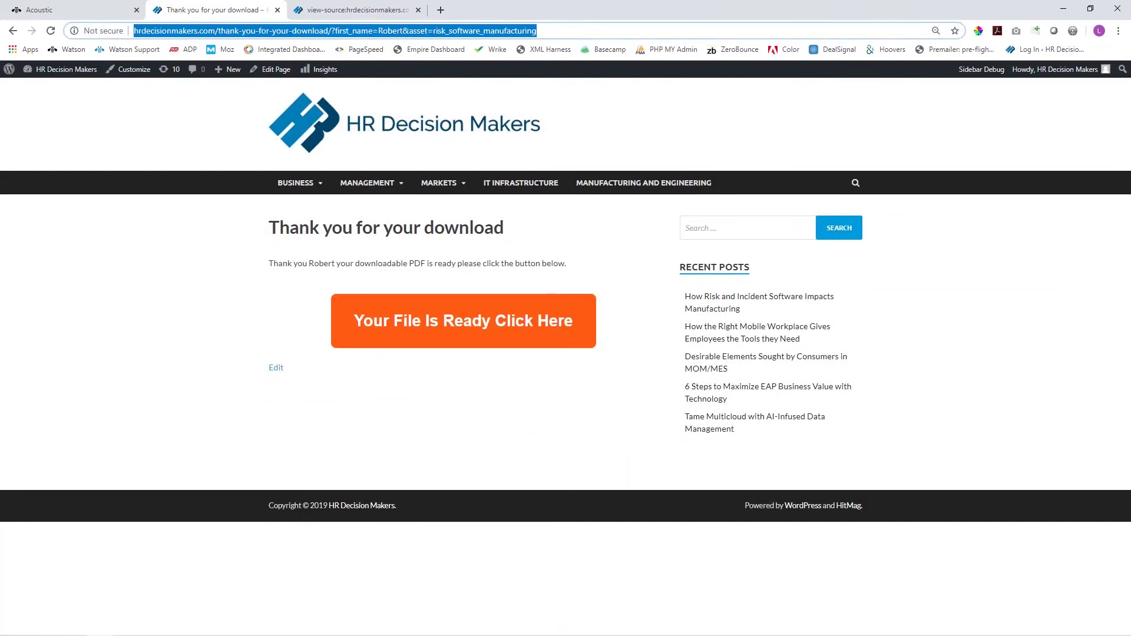
right_click(154, 30)
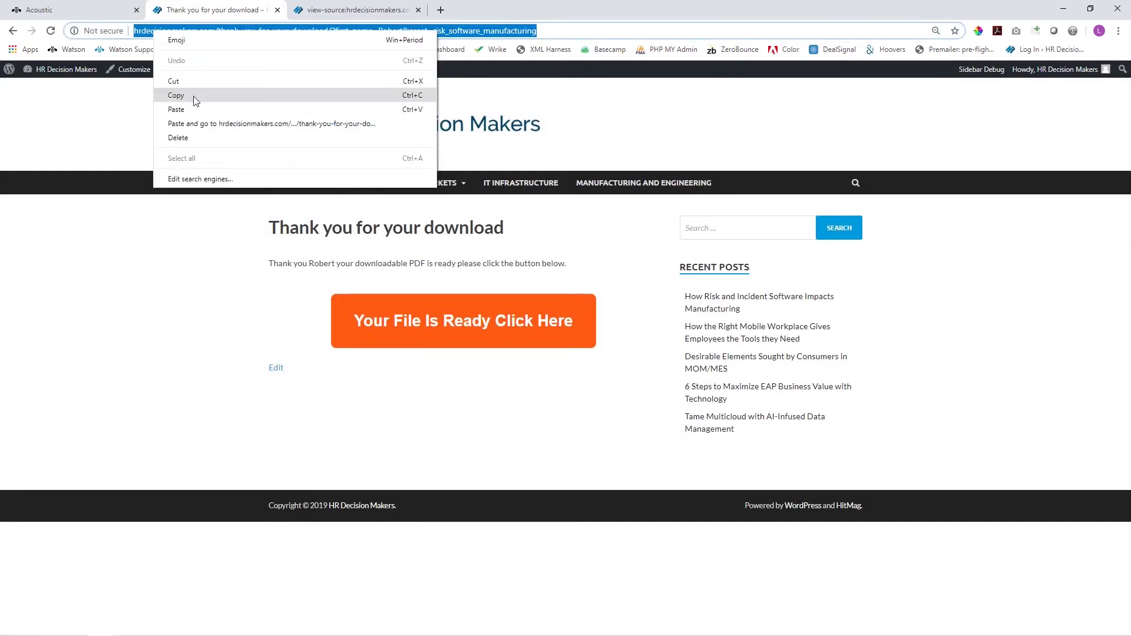
left_click(193, 96)
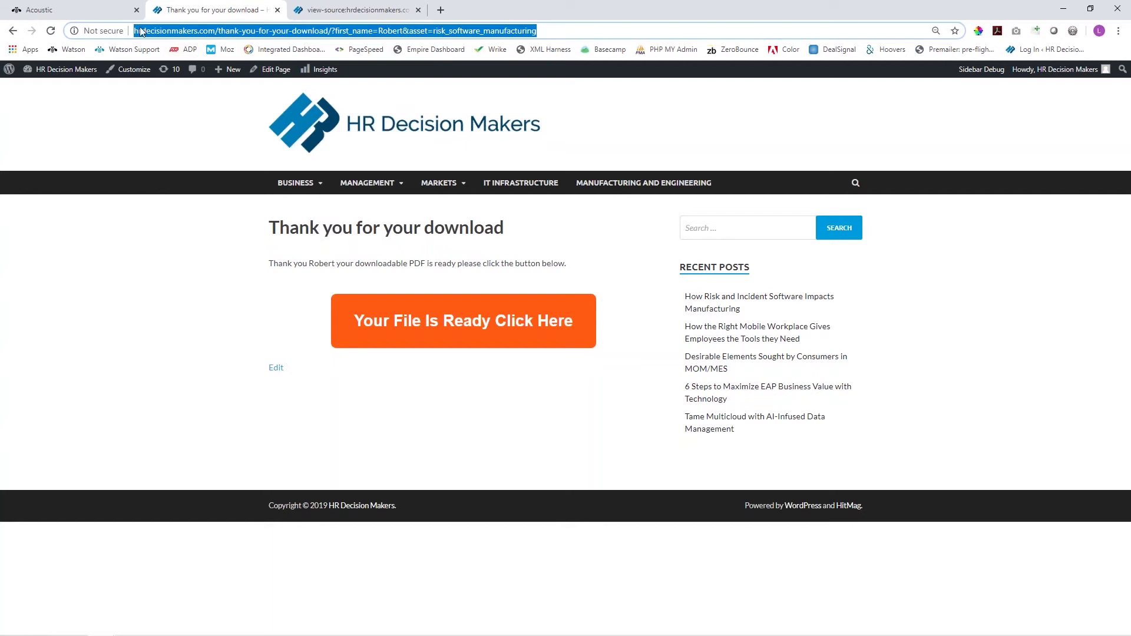
left_click(69, 10)
Paste the thank-you page URL into the web tracking test and validate it.
left_click(134, 604)
key("ctrl+v")
left_click(249, 604)
Review the validation results, including the multiple-scripts warning, and close the dialog.
left_click_drag(542, 271, 616, 273)
left_click(623, 291)
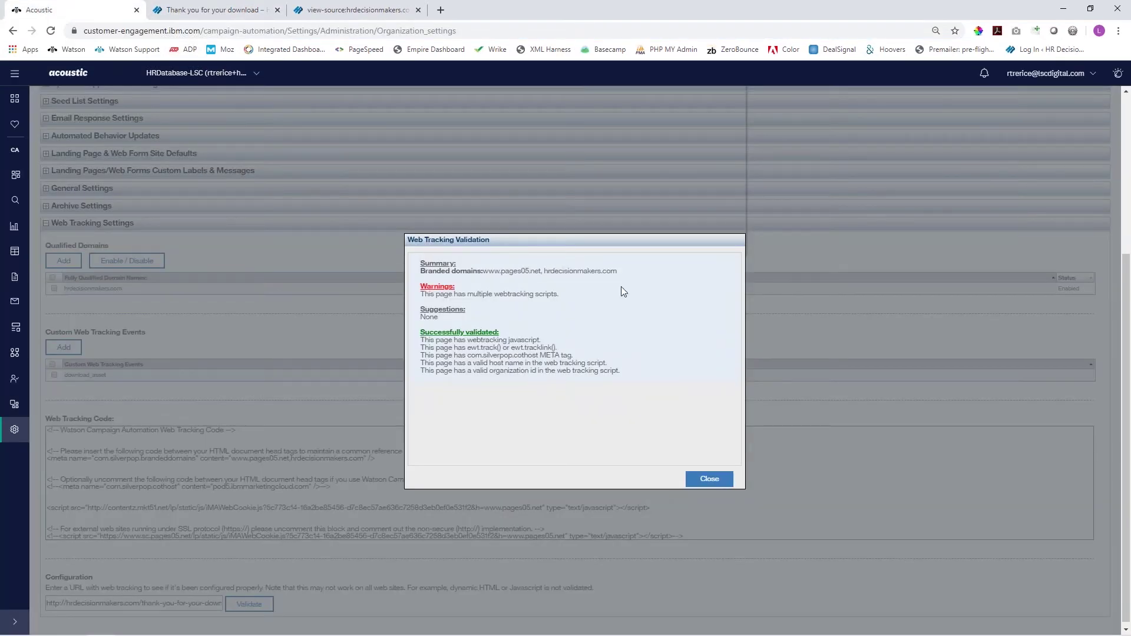
triple_click(475, 297)
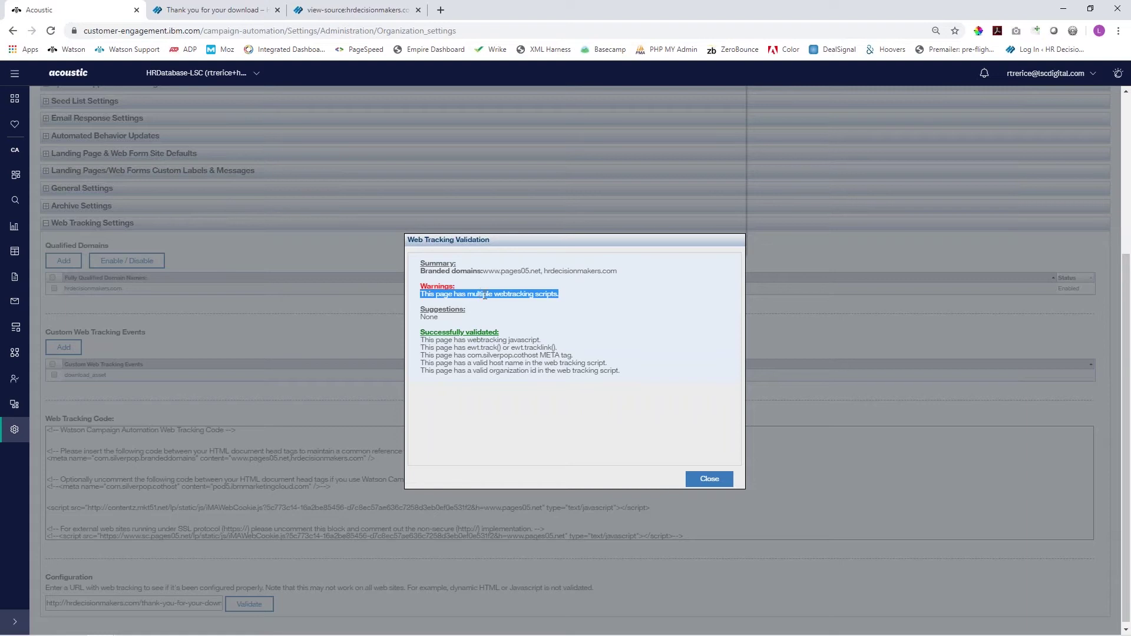
left_click(480, 310)
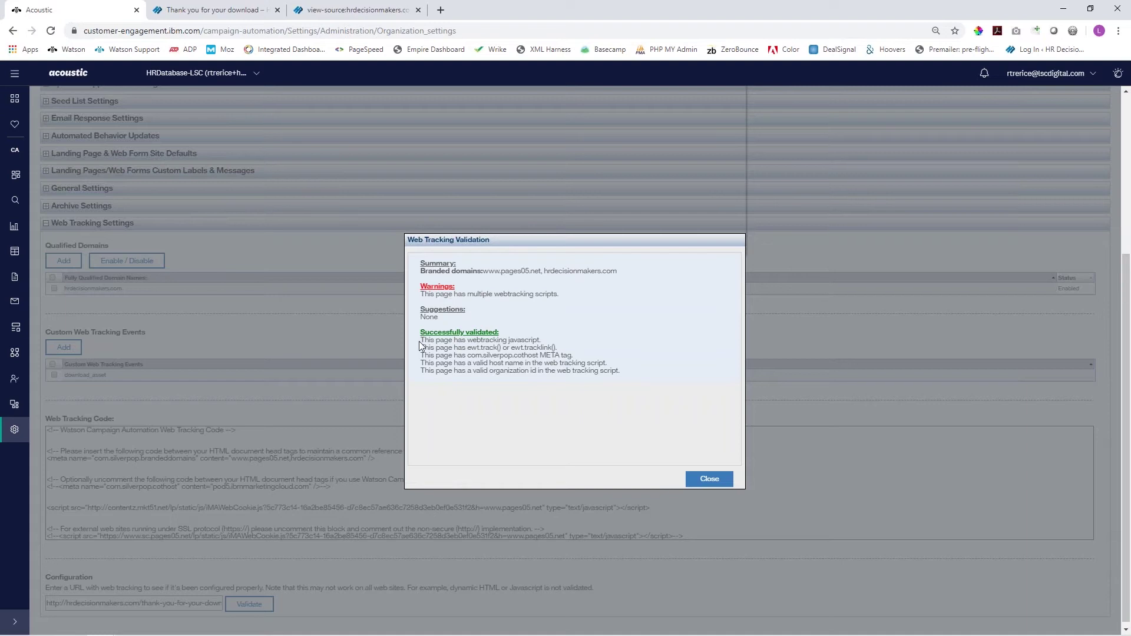
left_click_drag(421, 339, 621, 368)
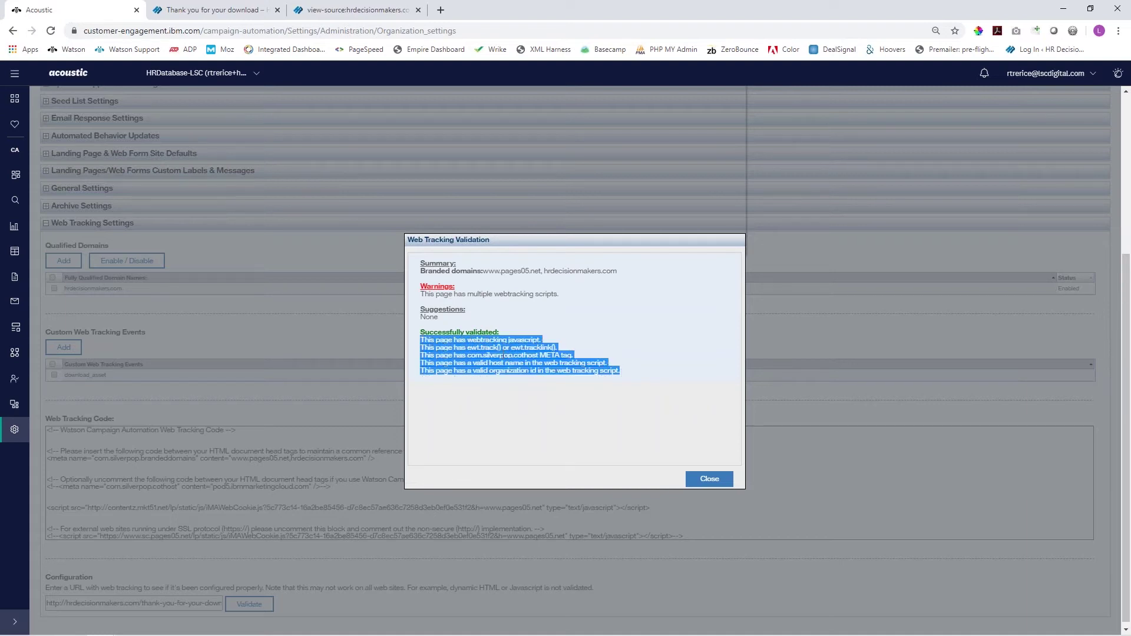
left_click(476, 327)
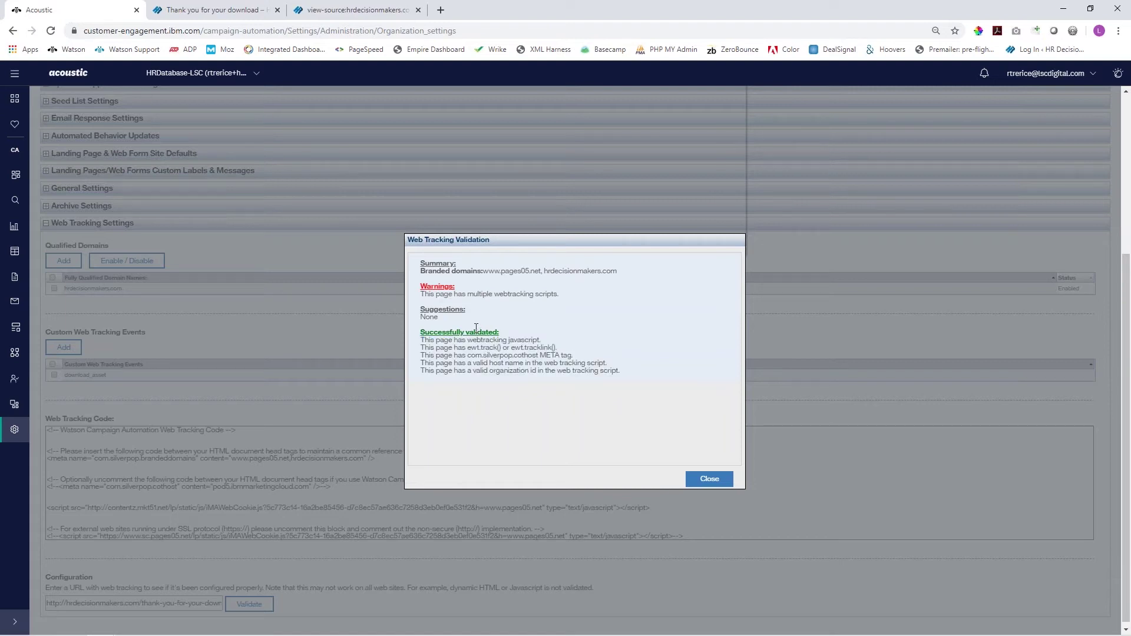
left_click(710, 484)
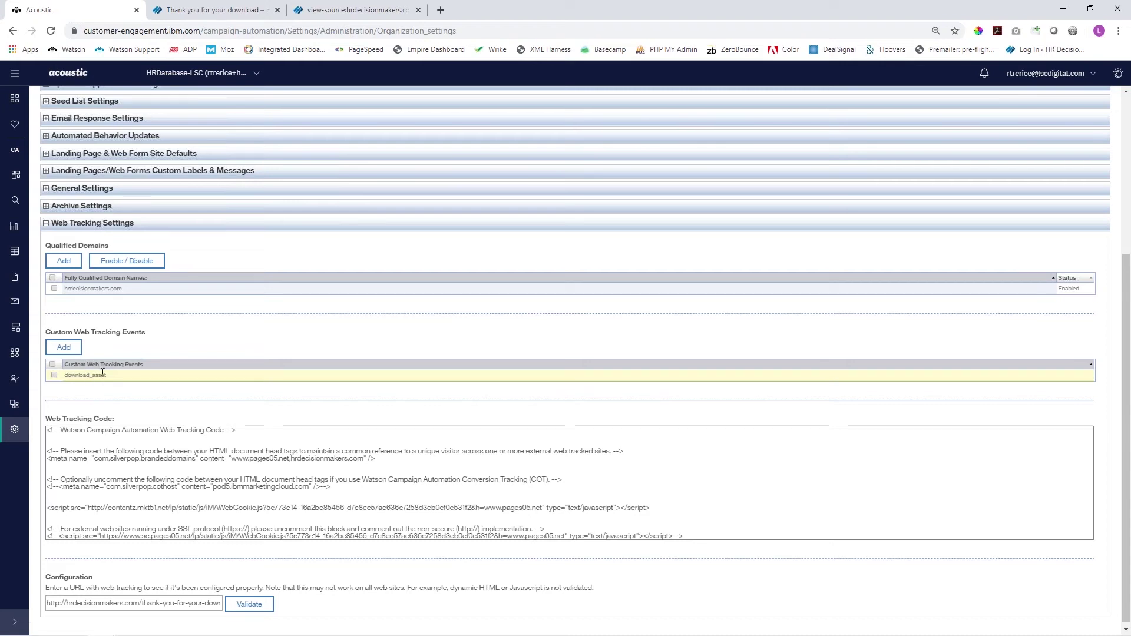
Open the thank-you page's source and locate the download button's markup.
left_click(202, 6)
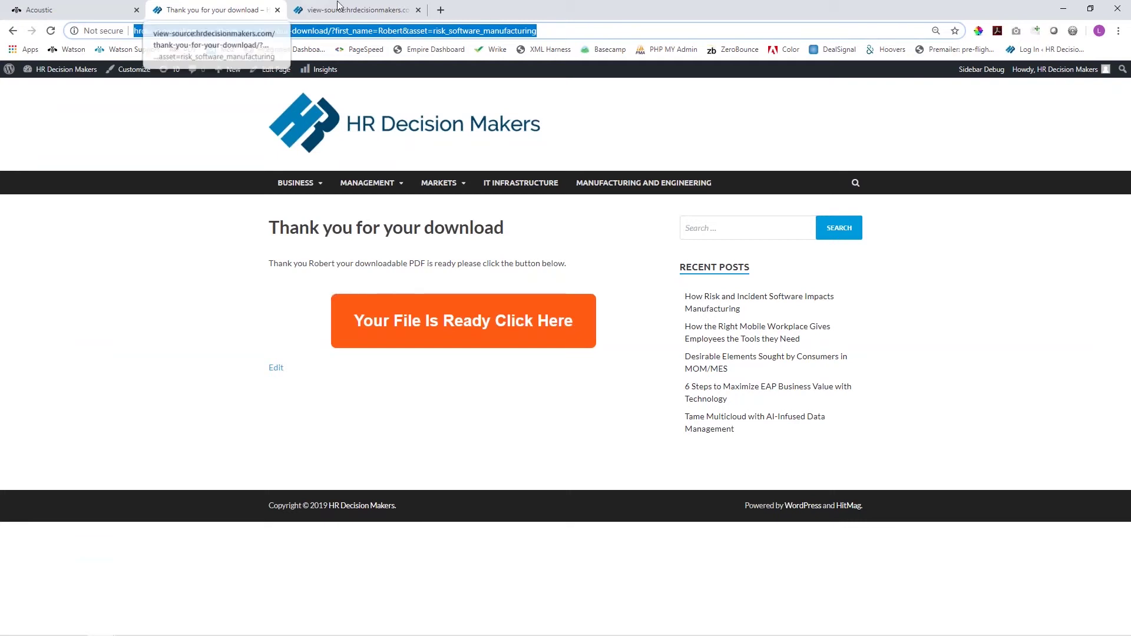
left_click(357, 11)
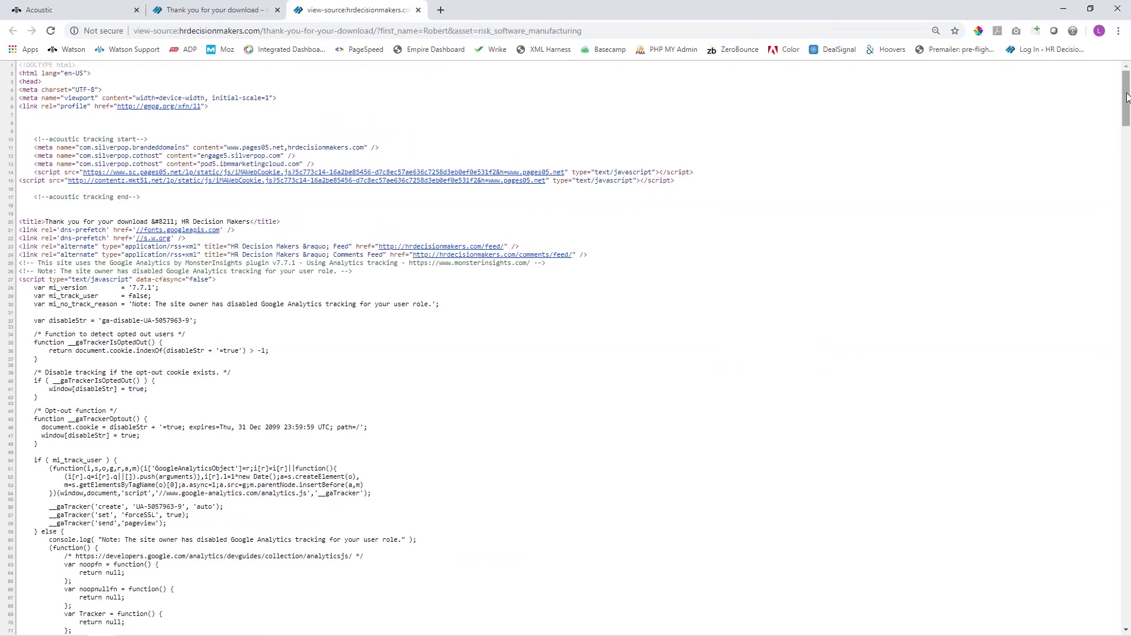
left_click_drag(1126, 99, 1107, 484)
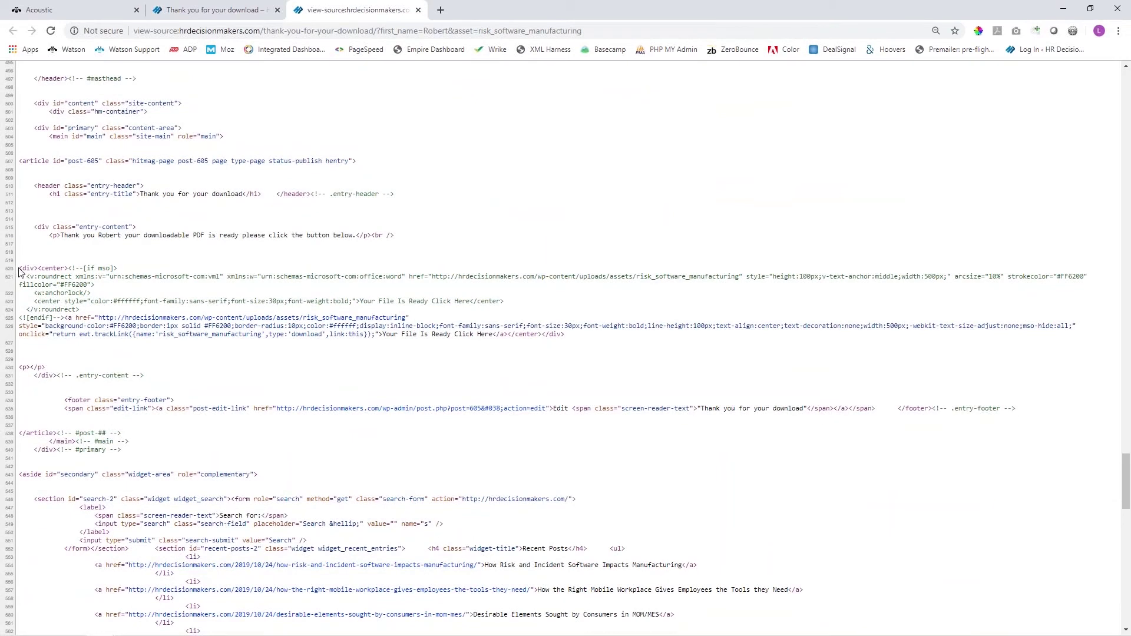
left_click_drag(20, 268, 630, 353)
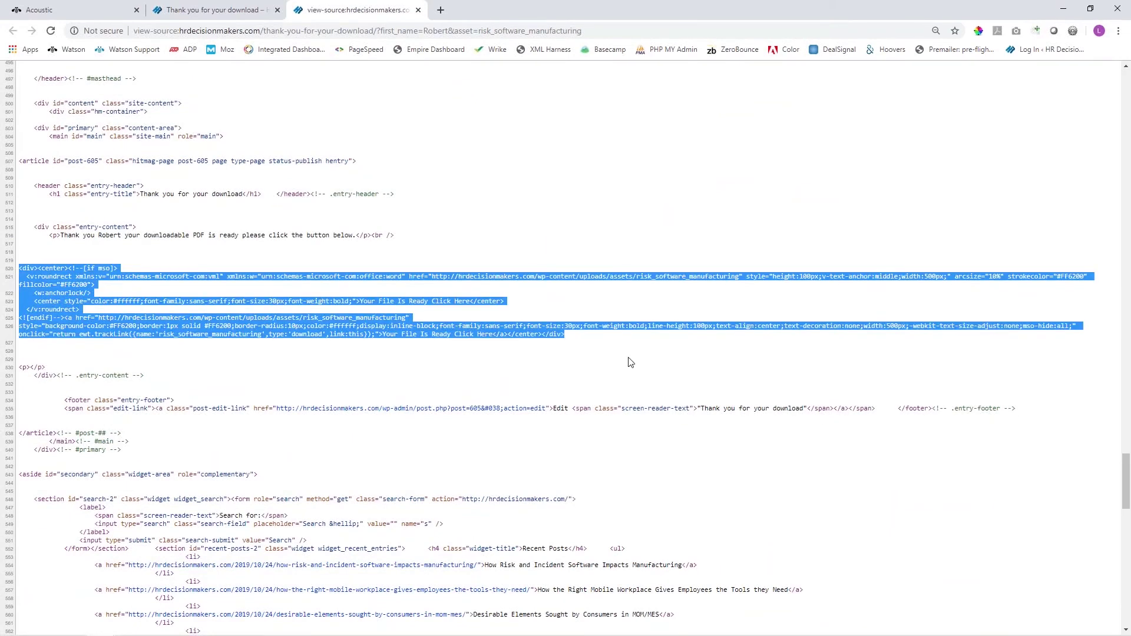
left_click(610, 367)
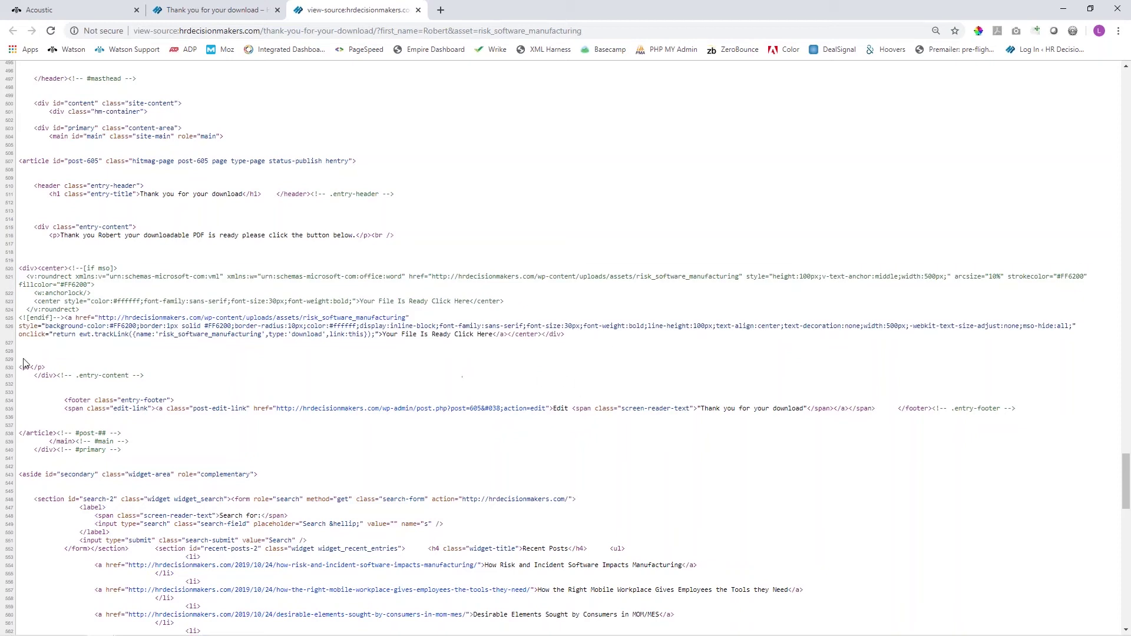
Examine the parts of the ewt.trackLink onclick call: asset name, download, and link:this.
left_click_drag(18, 337, 130, 335)
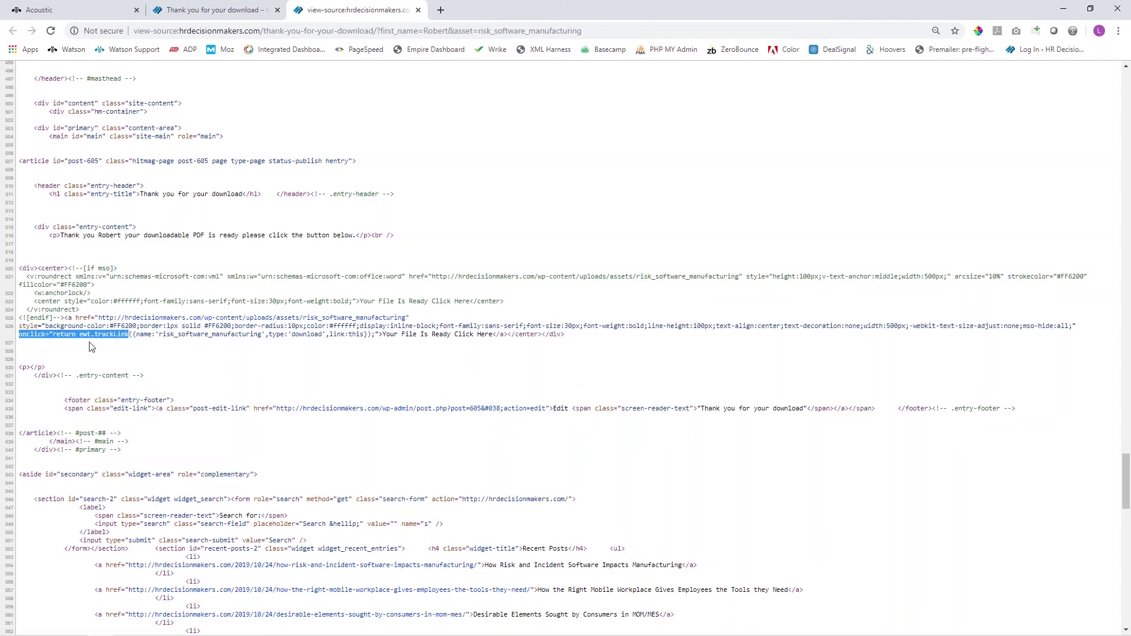
left_click(123, 347)
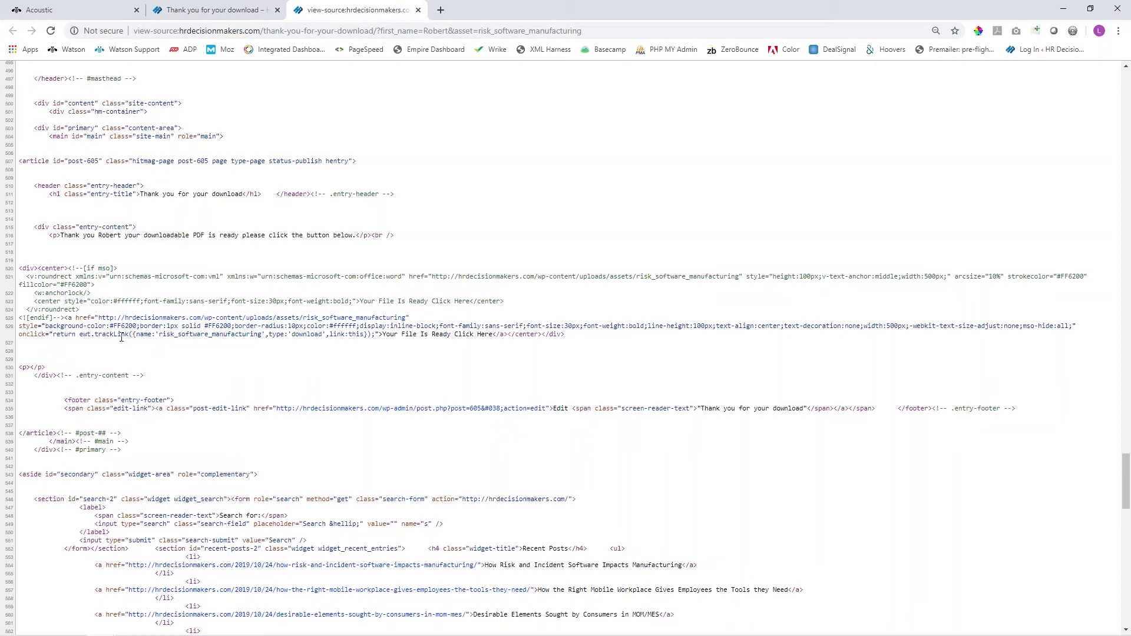
double_click(187, 336)
left_click(292, 347)
double_click(306, 335)
double_click(358, 336)
left_click(312, 371)
Copy the asset name risk_software_manufacturing and return to Acoustic.
left_click_drag(159, 335, 263, 334)
key("ctrl+c")
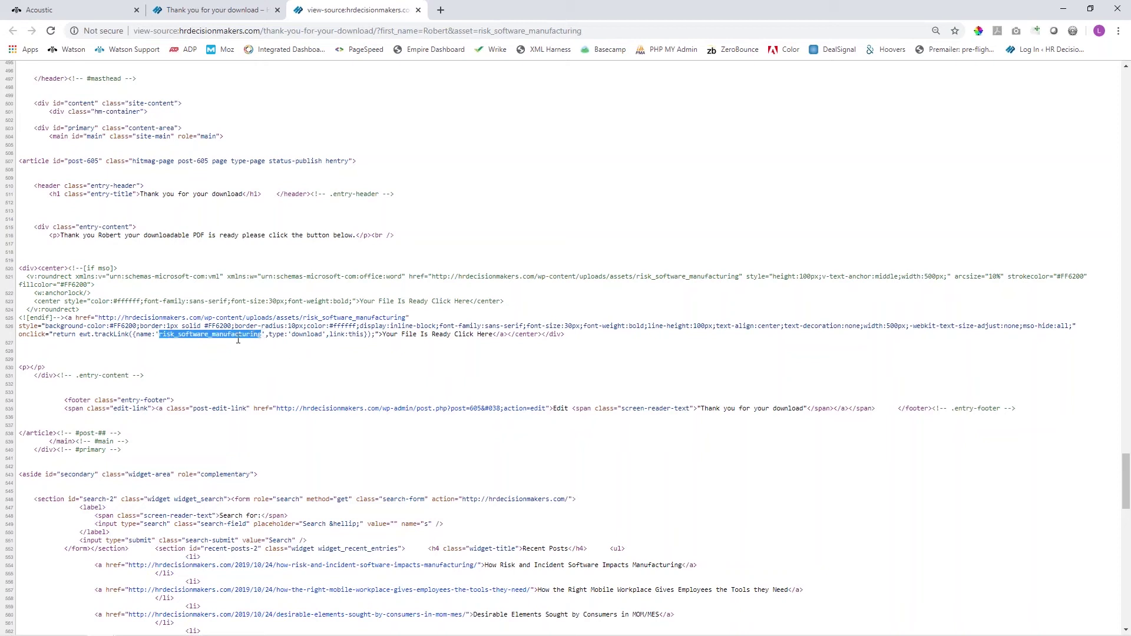
right_click(238, 340)
left_click(247, 351)
left_click(71, 17)
Go to Data > Queries and open the File Download query's summary.
left_click(14, 228)
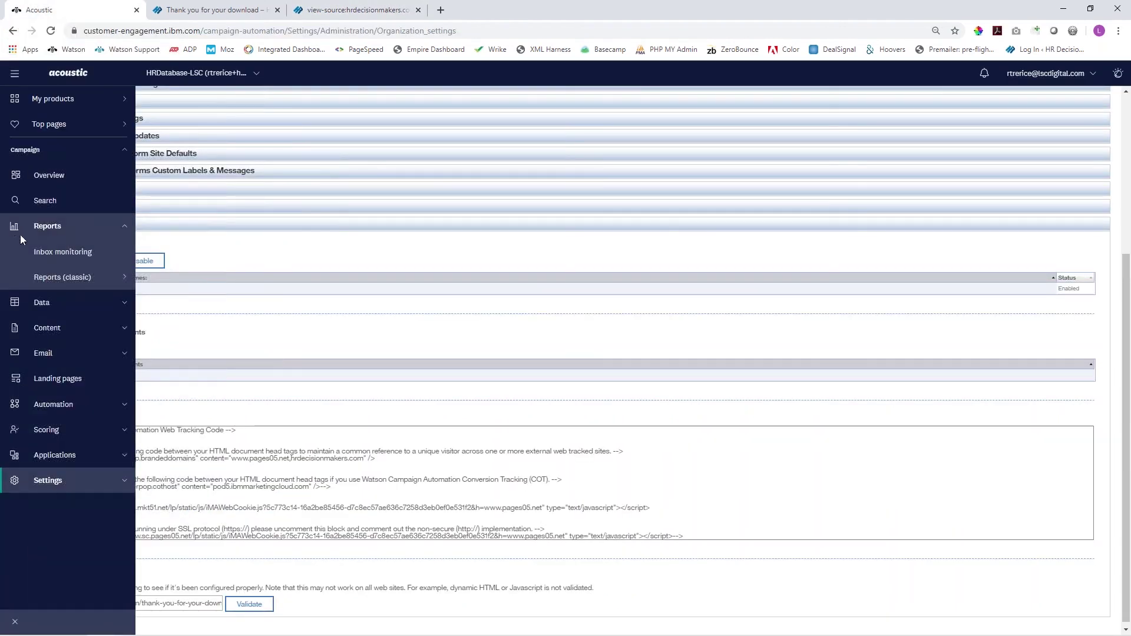
left_click(20, 230)
left_click(41, 251)
left_click(47, 302)
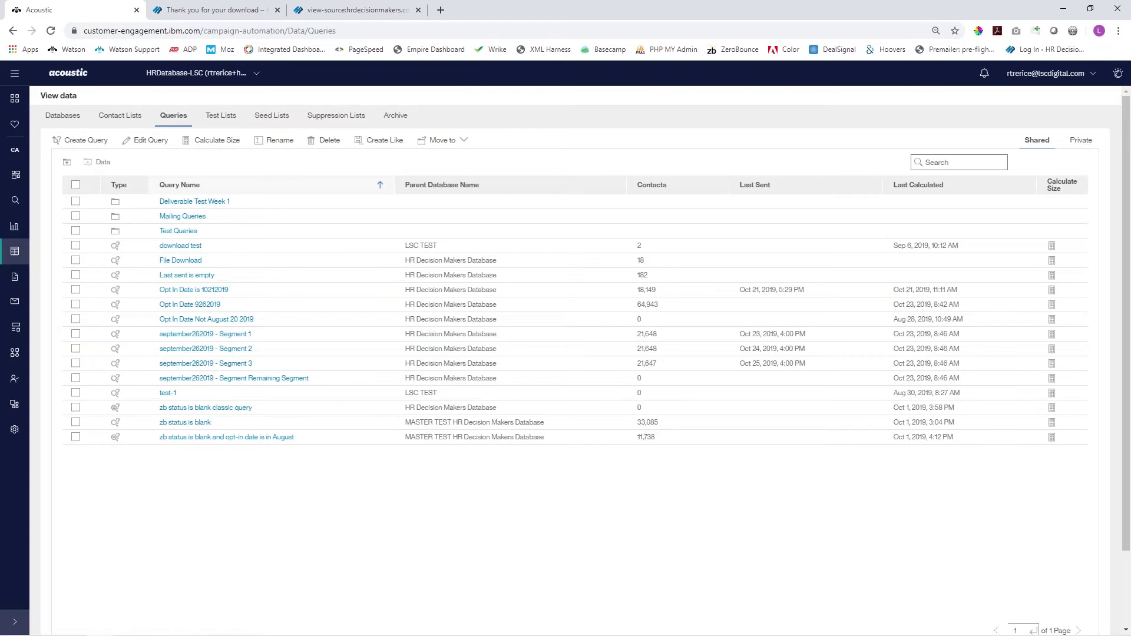
left_click(177, 261)
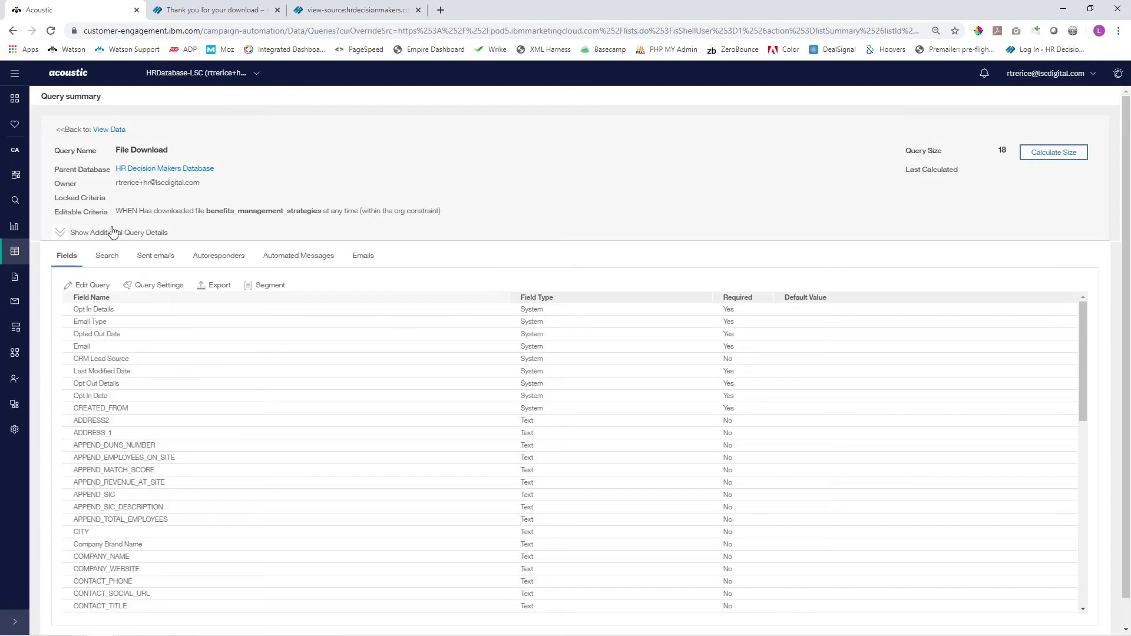
Edit the query's downloaded-file criterion, keeping Downloaded file as the web site behavior.
left_click(86, 289)
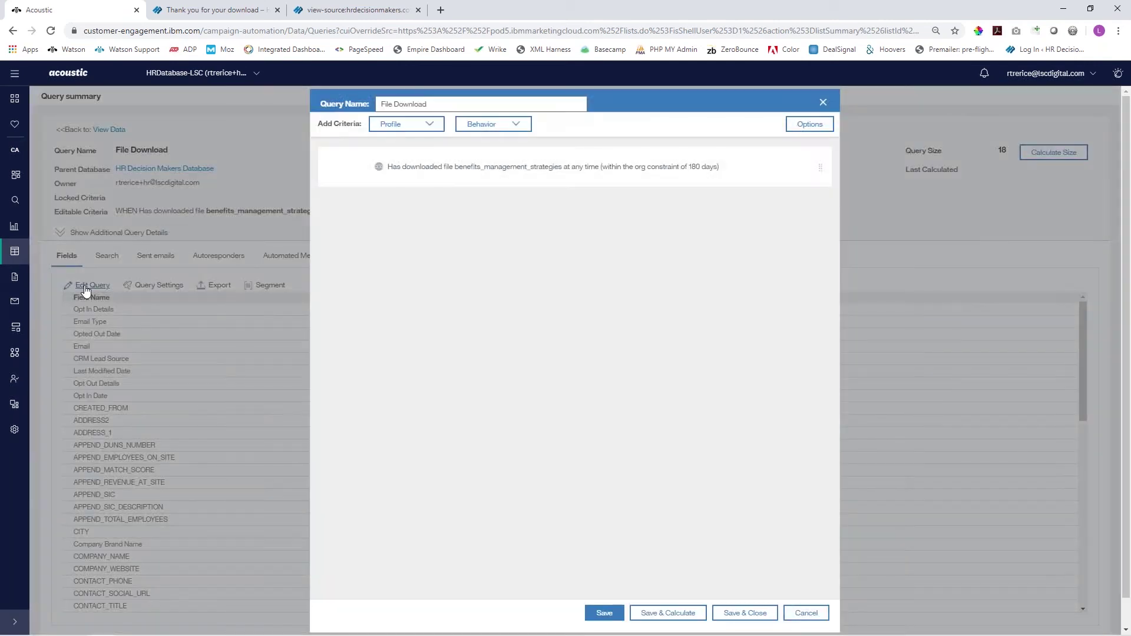
left_click(412, 124)
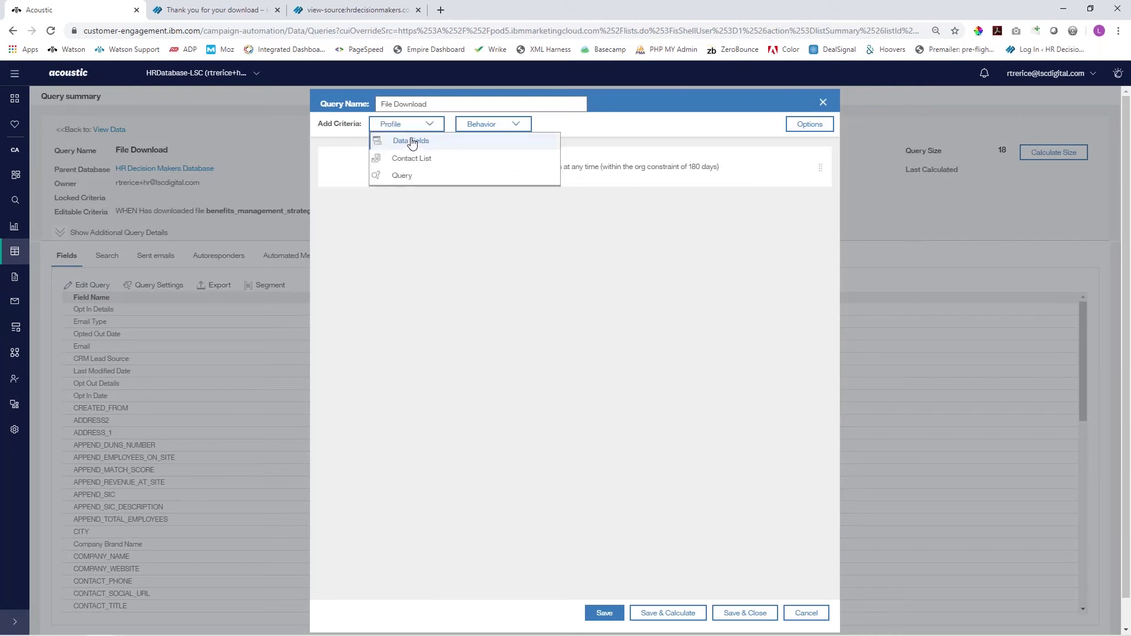
left_click(477, 126)
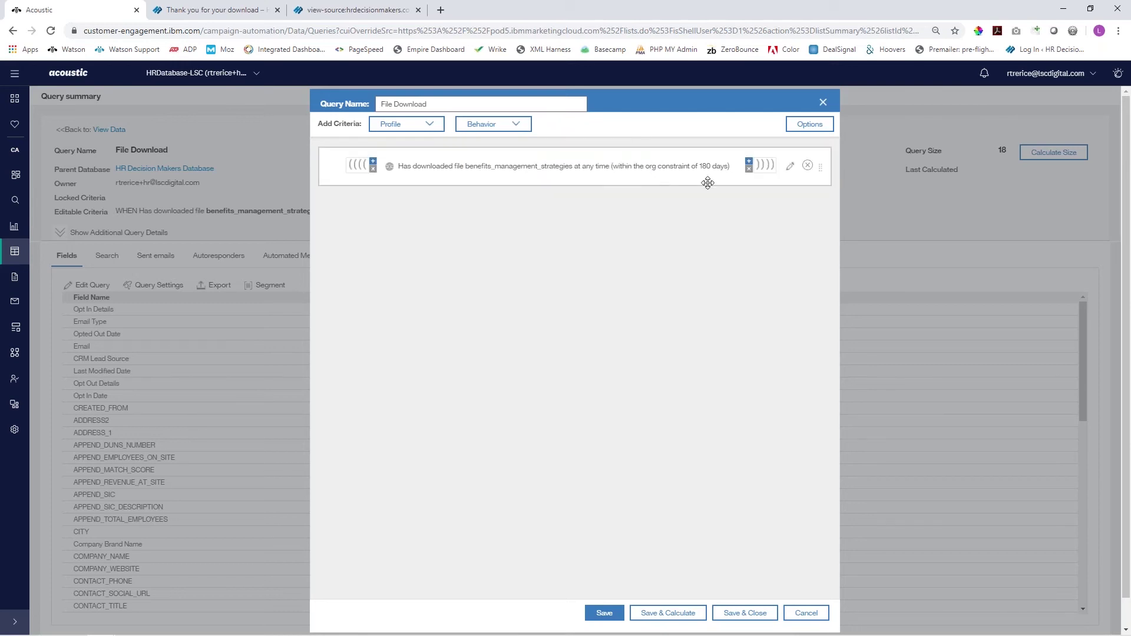
left_click(790, 166)
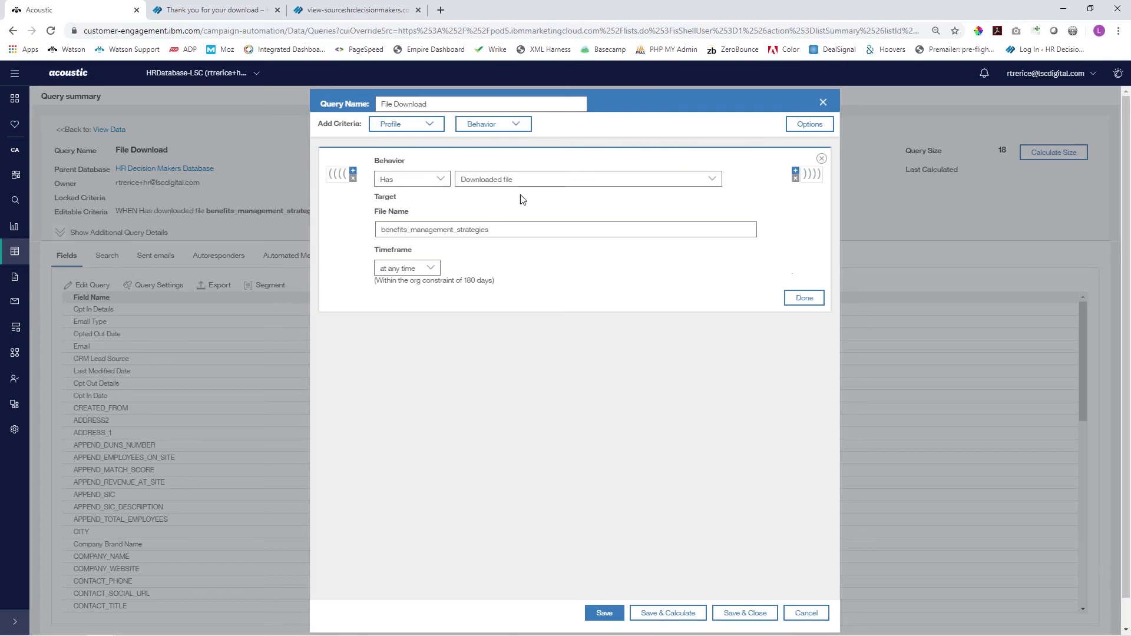
left_click(504, 180)
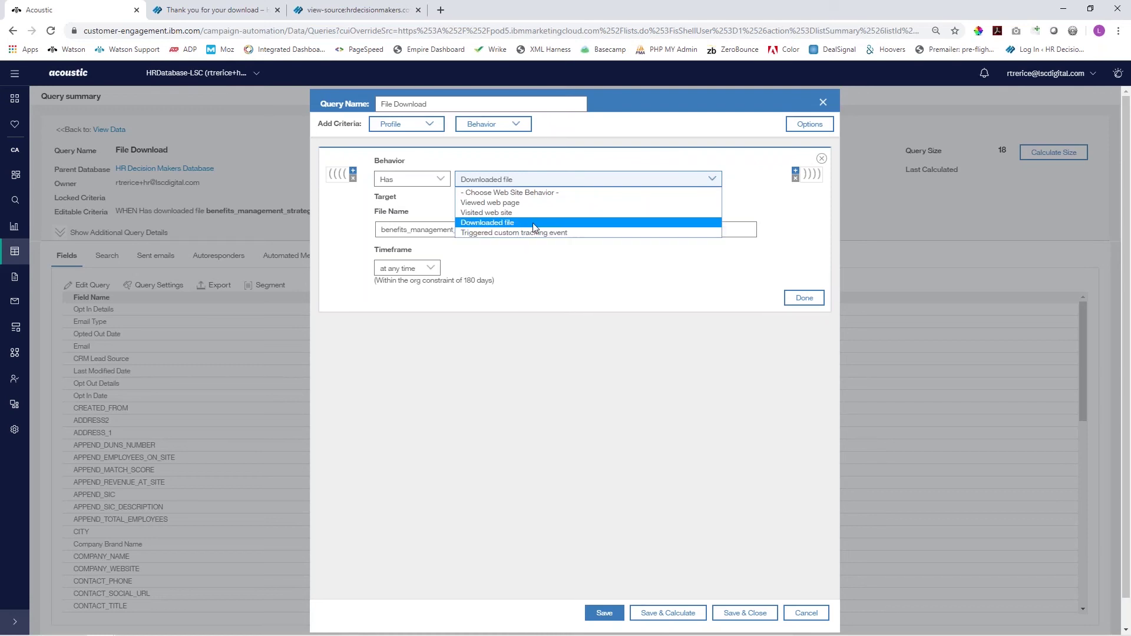
left_click(488, 227)
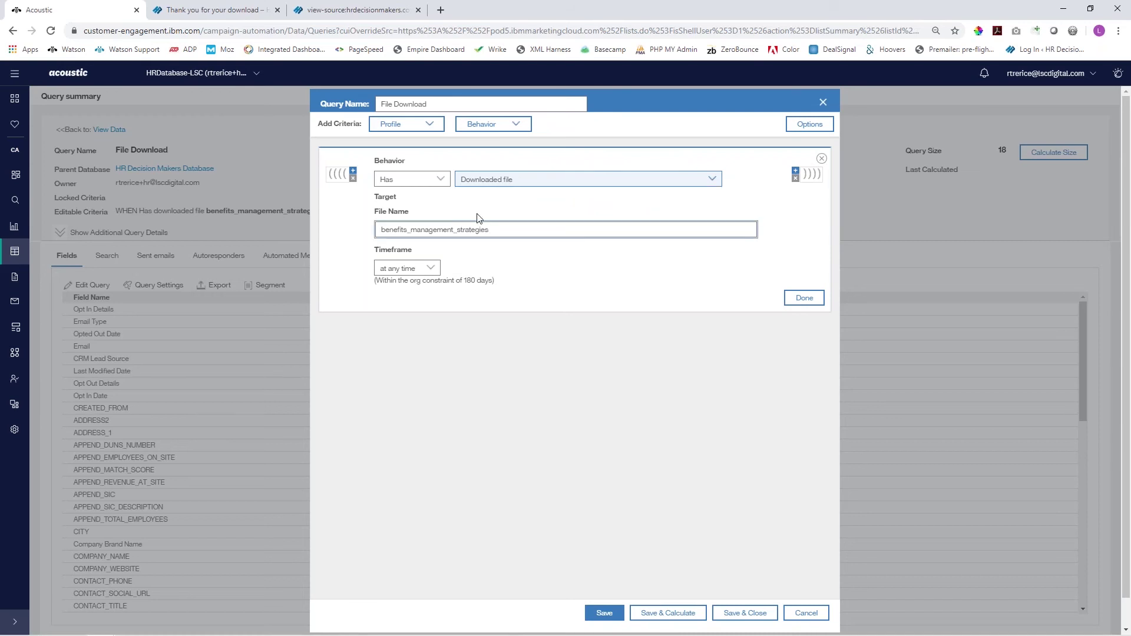
Replace the file name with risk_software_manufacturing, keep 'at any time', and finish the criterion.
left_click(406, 229)
double_click(406, 229)
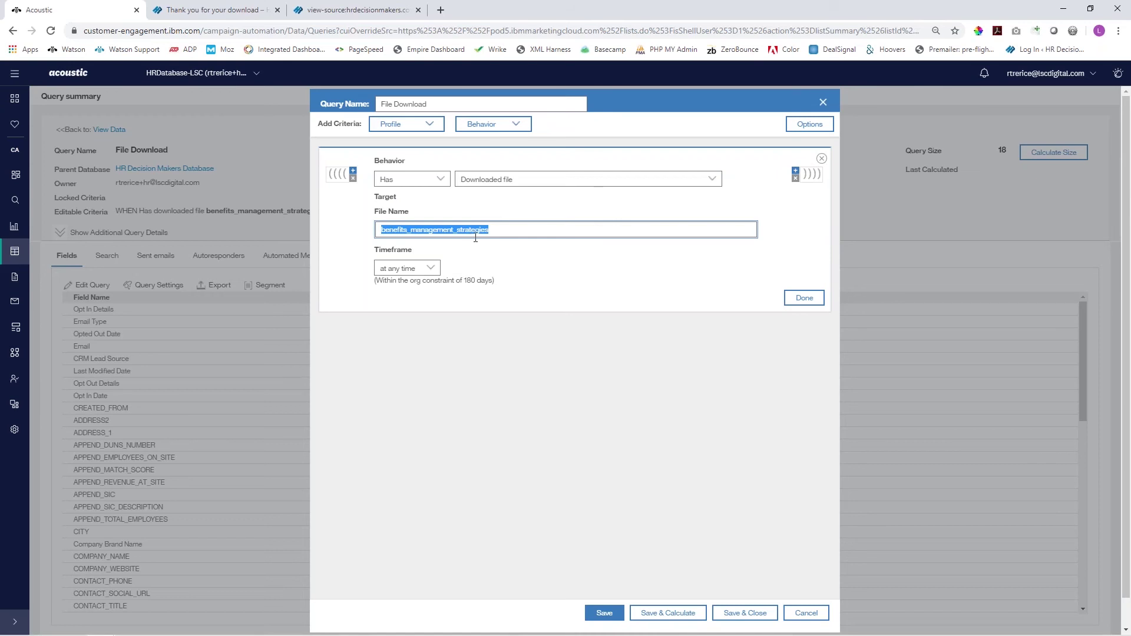
key("ctrl+v")
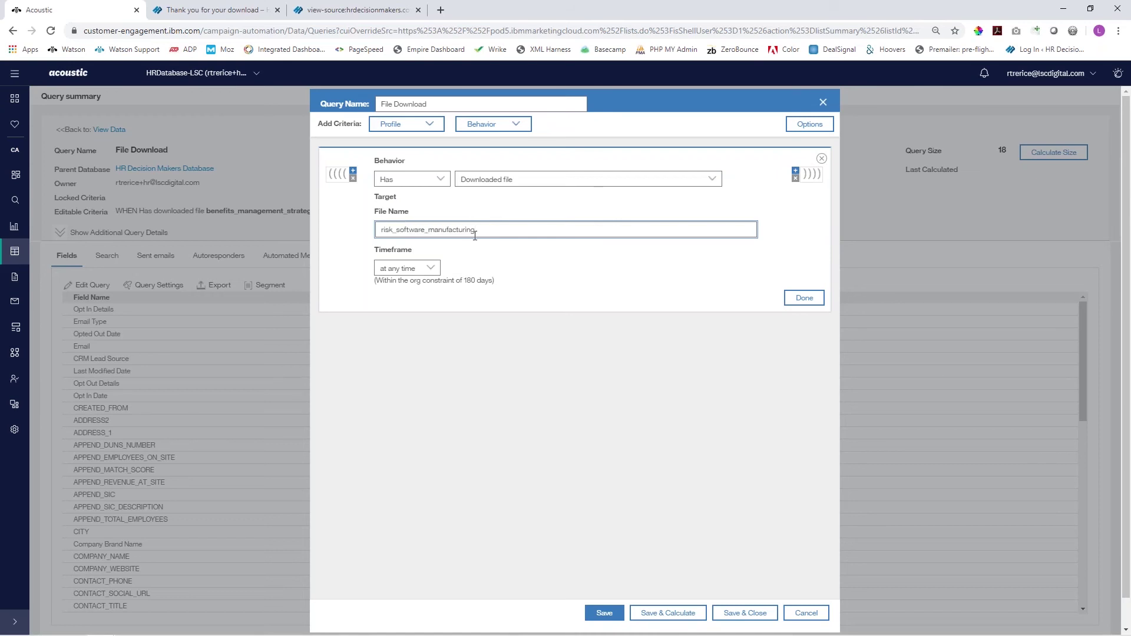
left_click(428, 268)
left_click(410, 282)
left_click(802, 298)
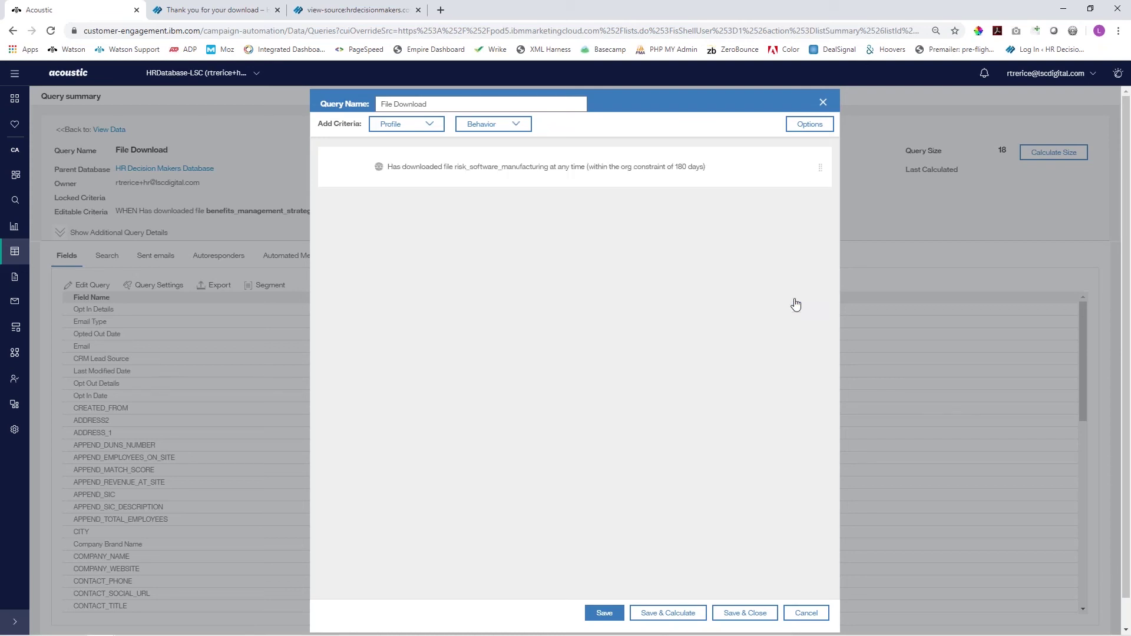
Save & Calculate the File Download query, submit the job, and open its details showing size 0.
left_click(660, 614)
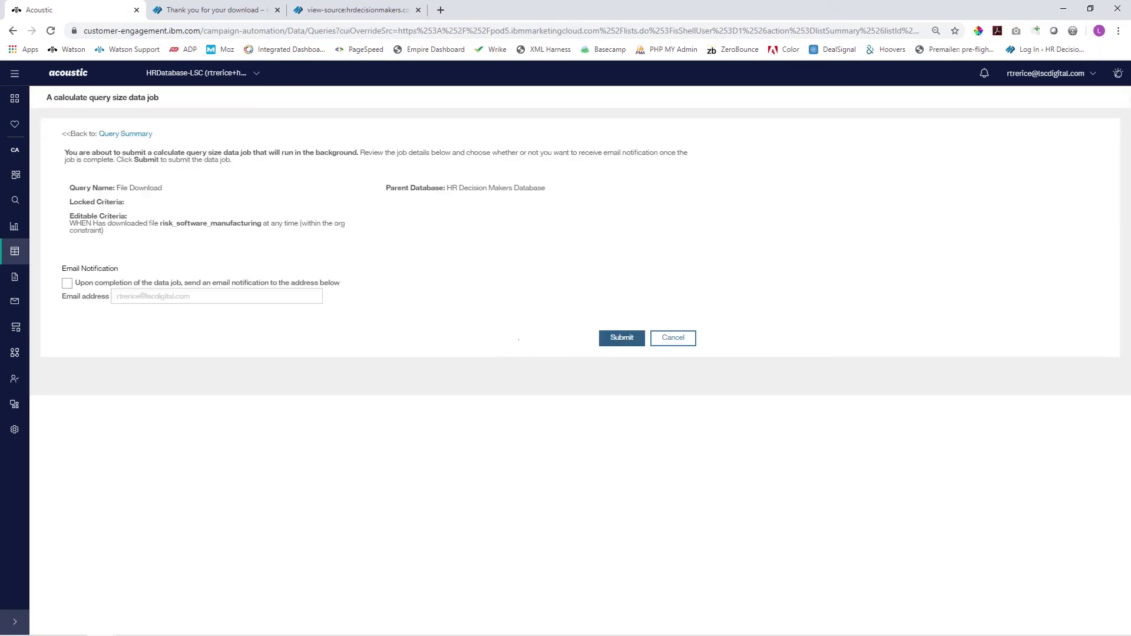
left_click(636, 340)
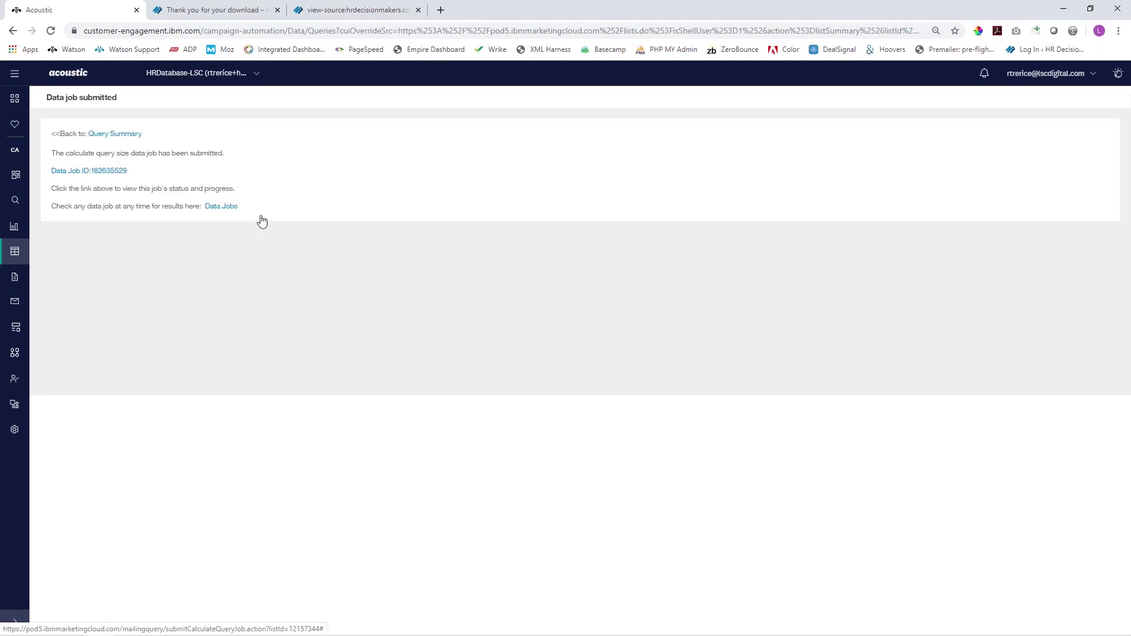
left_click(97, 172)
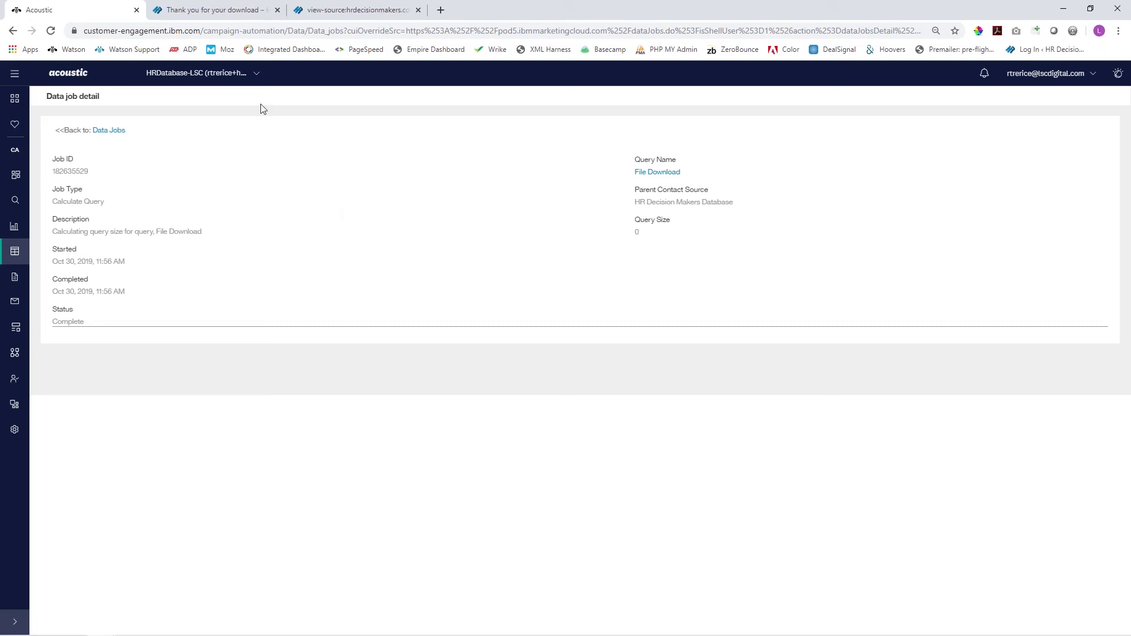
left_click(205, 10)
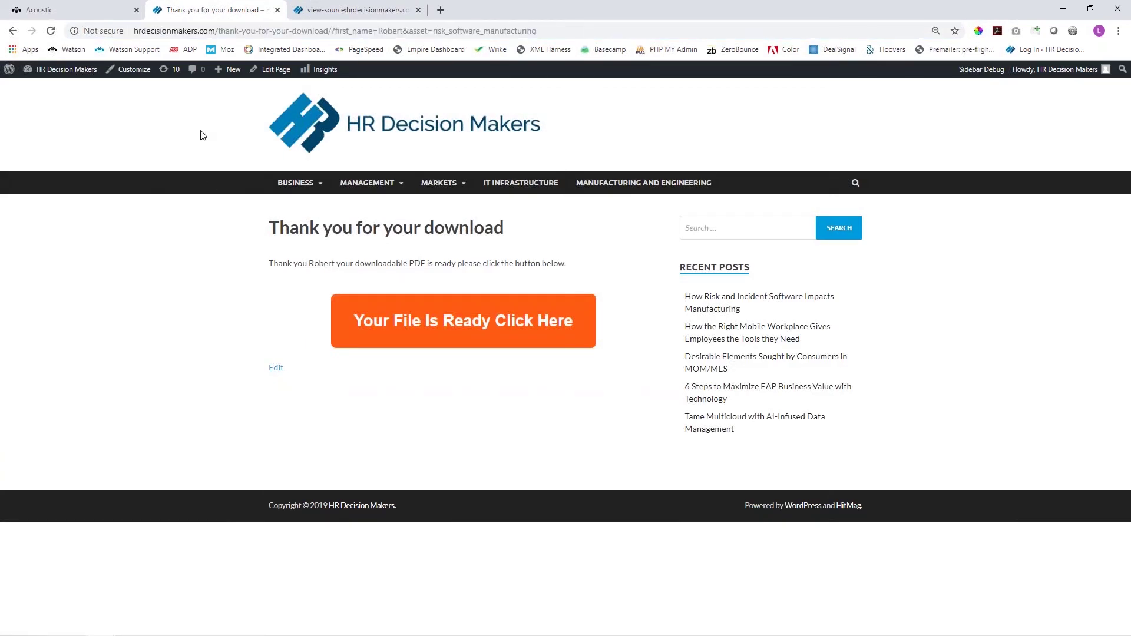
left_click(70, 10)
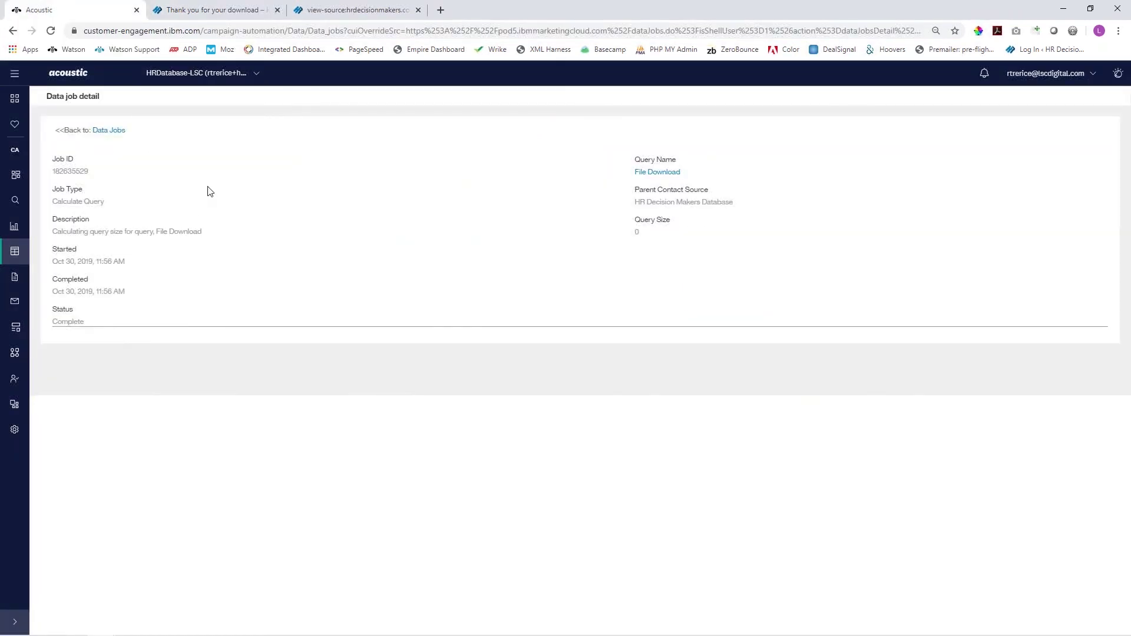